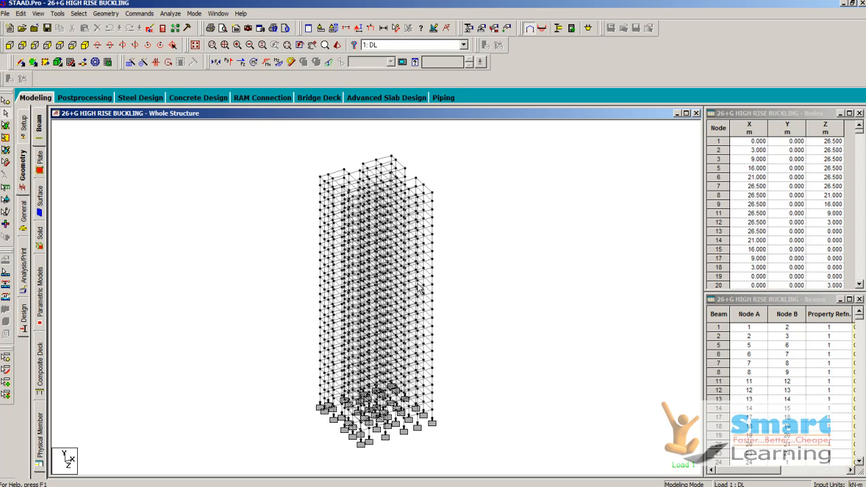
- Display the whole structure in plan view to examine the column and beam layout
{"action": "scroll", "coordinate": [420, 285], "scroll_direction": "up", "scroll_amount": 2}
{"action": "scroll", "coordinate": [421, 287], "scroll_direction": "down", "scroll_amount": 1}
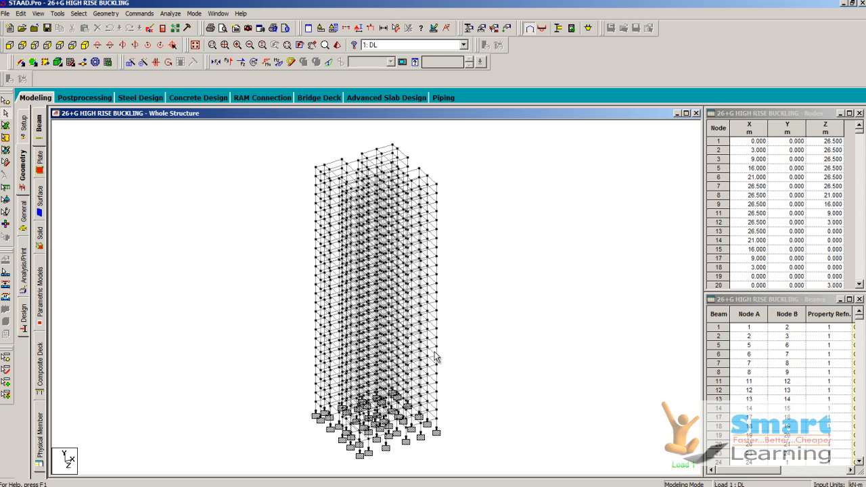
{"action": "left_click", "coordinate": [24, 182]}
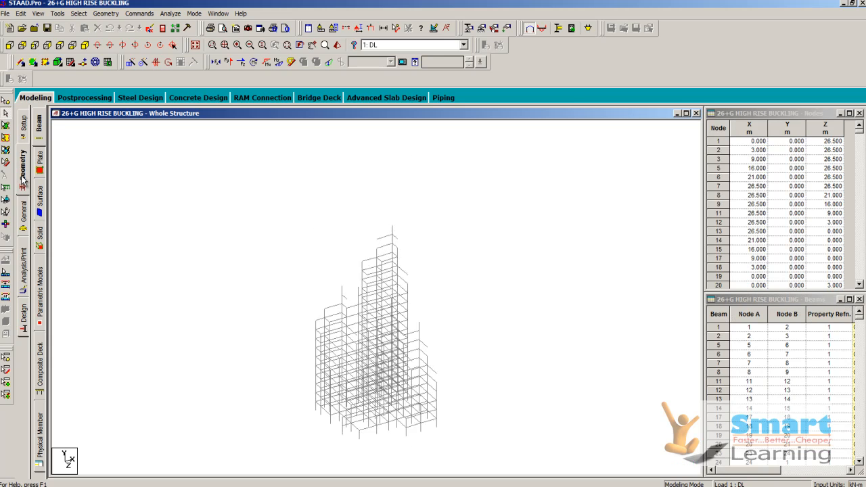
{"action": "left_click", "coordinate": [58, 46]}
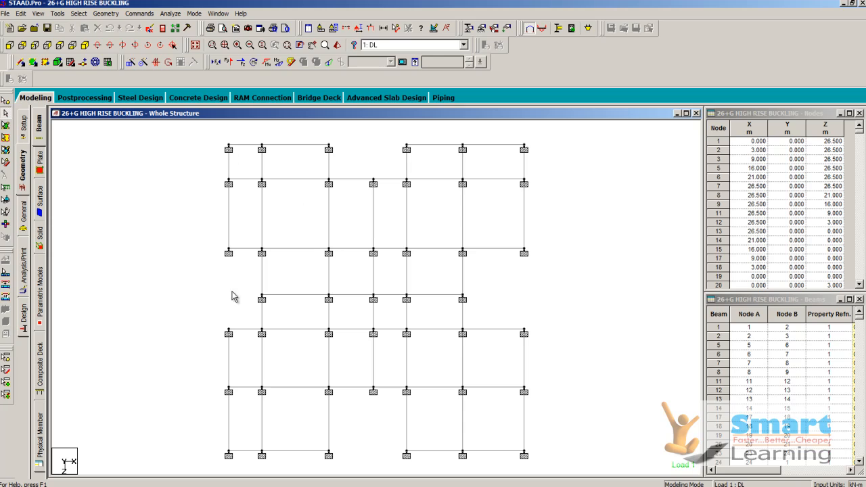
- Try out an irregular snap grid in the X-Z plane with relative X gridline distances of 5, 7 and 10
{"action": "left_click", "coordinate": [71, 63]}
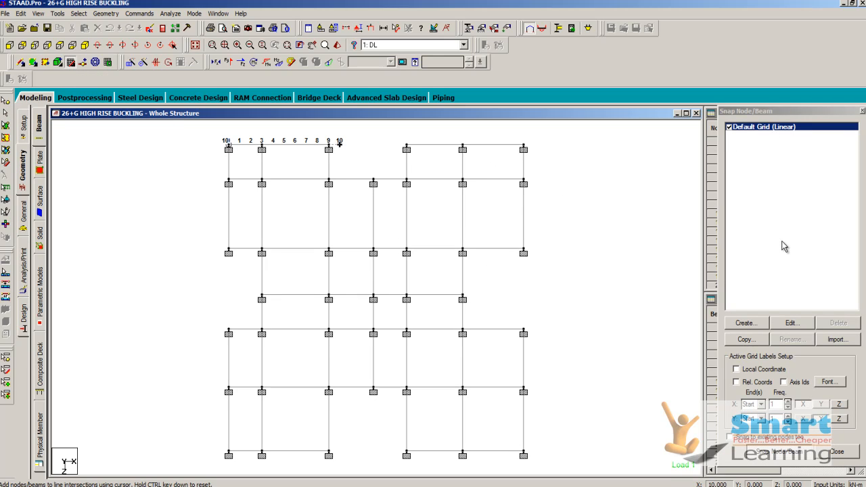
{"action": "left_click", "coordinate": [743, 325]}
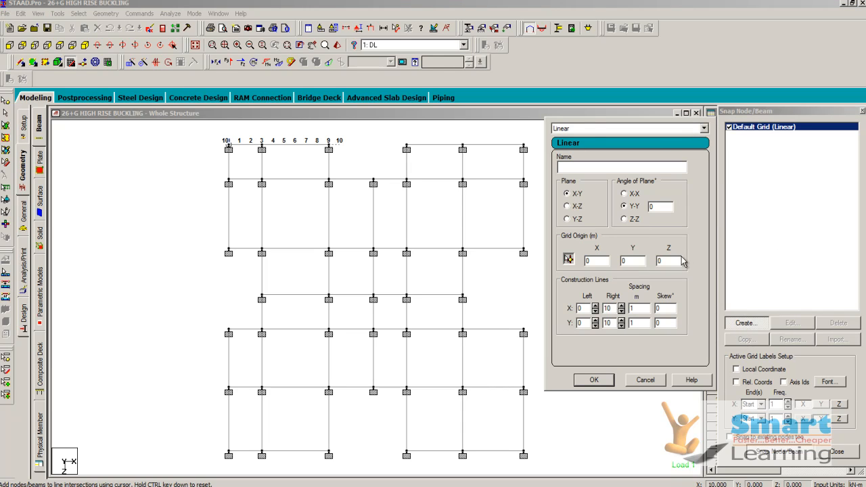
{"action": "left_click", "coordinate": [582, 129]}
{"action": "left_click", "coordinate": [574, 153]}
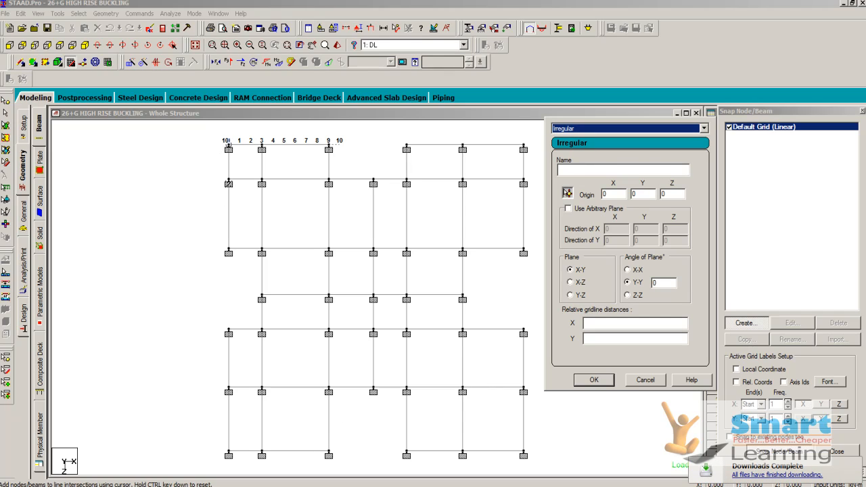
{"action": "left_click", "coordinate": [572, 283]}
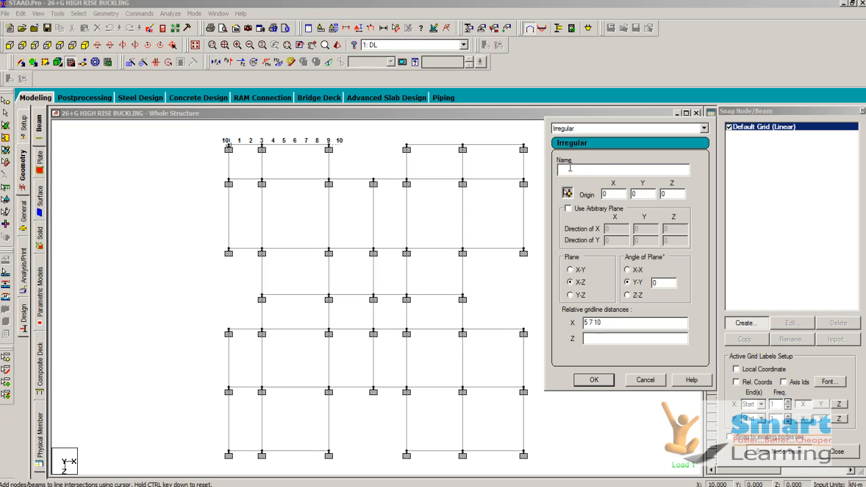
{"action": "left_click", "coordinate": [643, 379]}
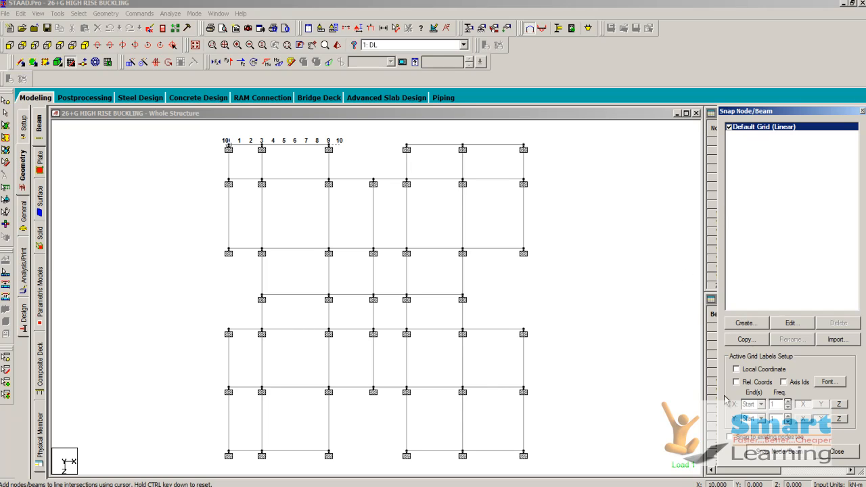
{"action": "left_click", "coordinate": [838, 452]}
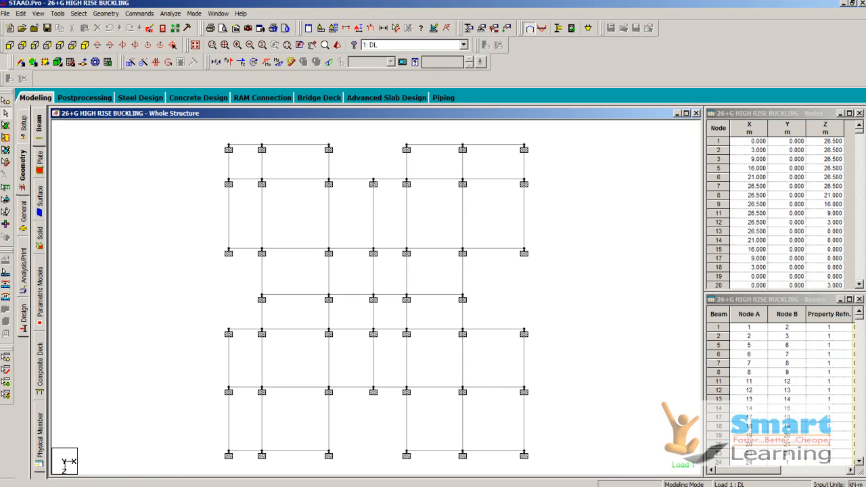
- Return to the isometric view and highlight the members assigned to each of the four rectangular concrete sections
{"action": "left_click", "coordinate": [84, 45]}
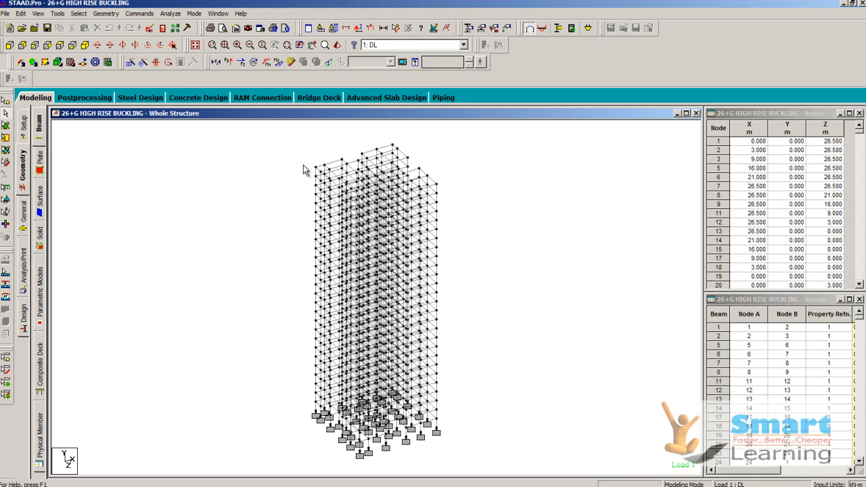
{"action": "scroll", "coordinate": [280, 320], "scroll_direction": "up", "scroll_amount": 1}
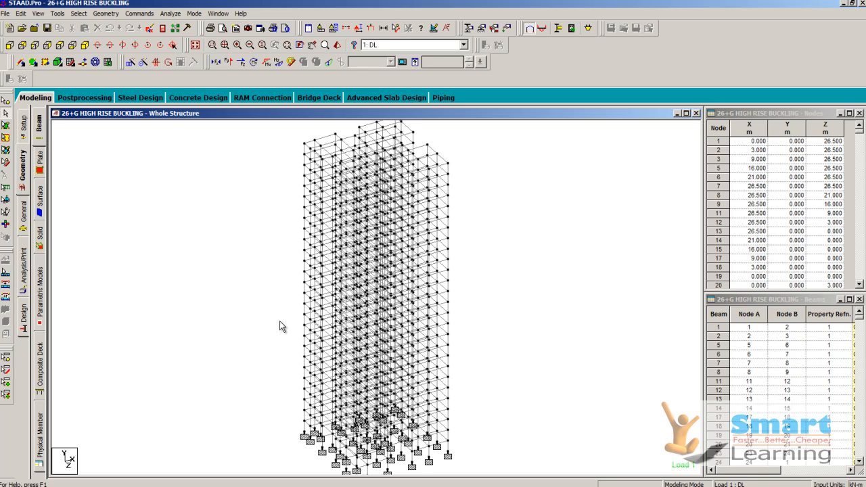
{"action": "left_click", "coordinate": [25, 214]}
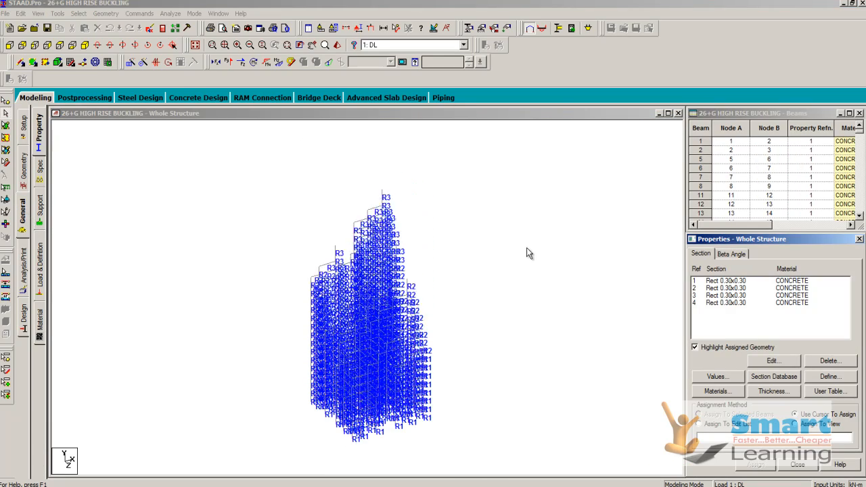
{"action": "left_click", "coordinate": [736, 281]}
{"action": "left_click", "coordinate": [725, 290]}
{"action": "left_click", "coordinate": [722, 296]}
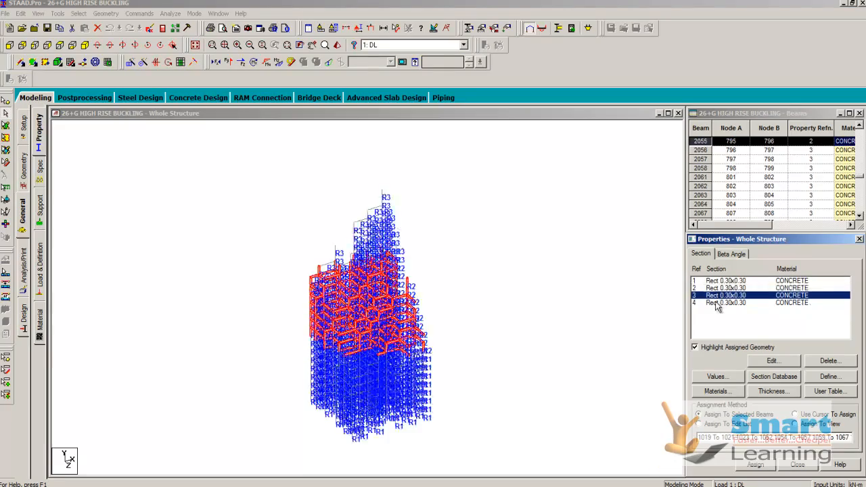
{"action": "left_click", "coordinate": [719, 303]}
{"action": "left_click", "coordinate": [723, 281]}
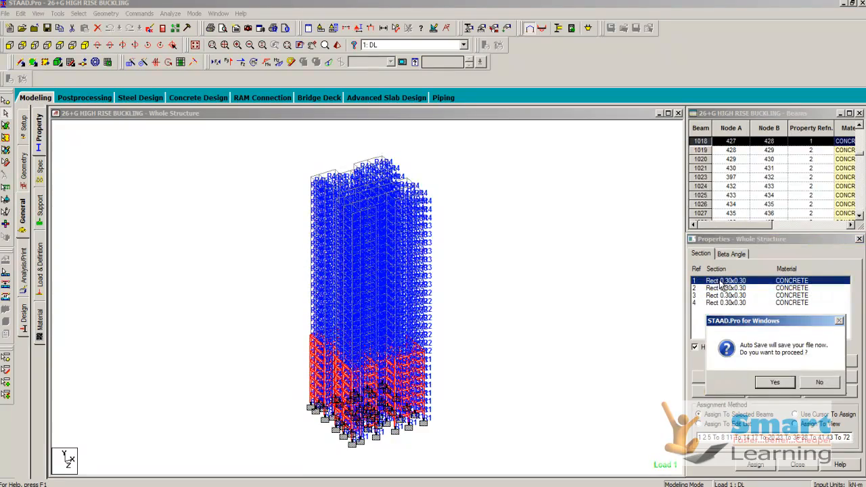
- Accept the auto save and save the modified structure under its current file name
{"action": "left_click", "coordinate": [777, 384]}
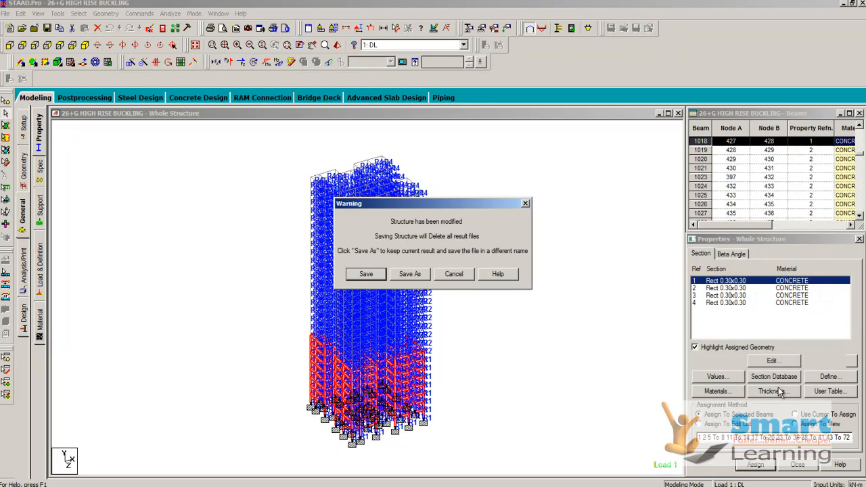
{"action": "left_click", "coordinate": [366, 276]}
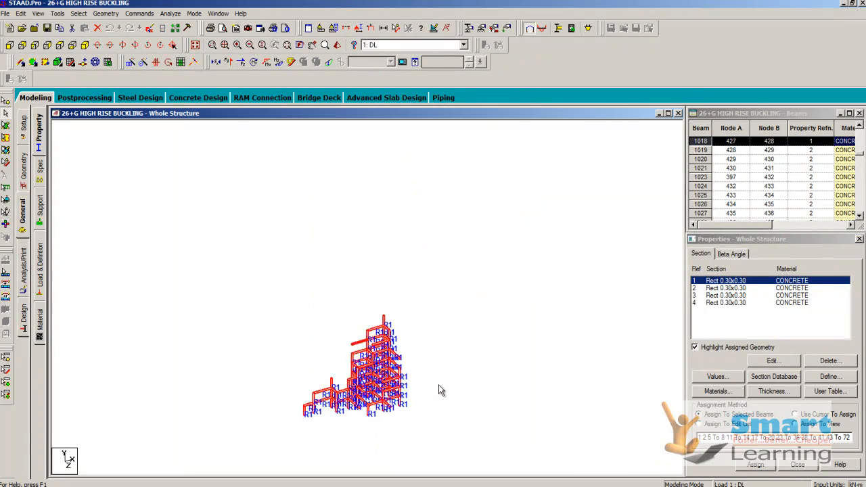
- Highlight the members assigned to sections 2, 3 and 4 one after another, and clear the selection
{"action": "left_click", "coordinate": [728, 289]}
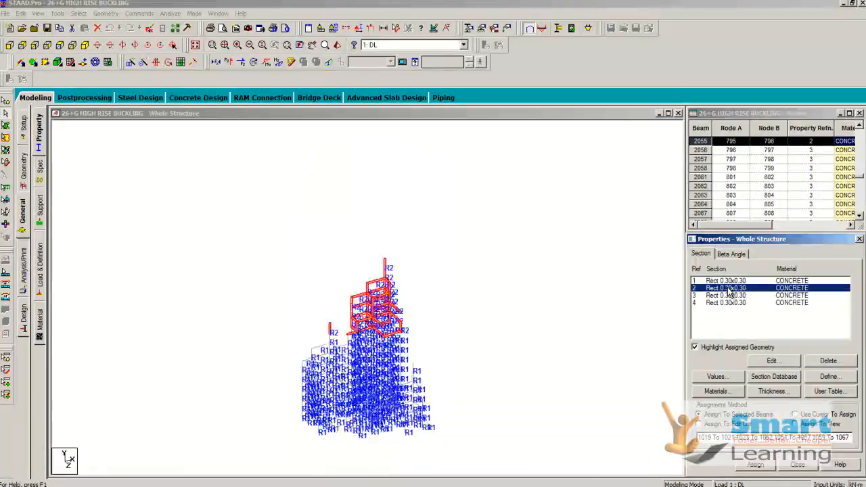
{"action": "left_click", "coordinate": [724, 296]}
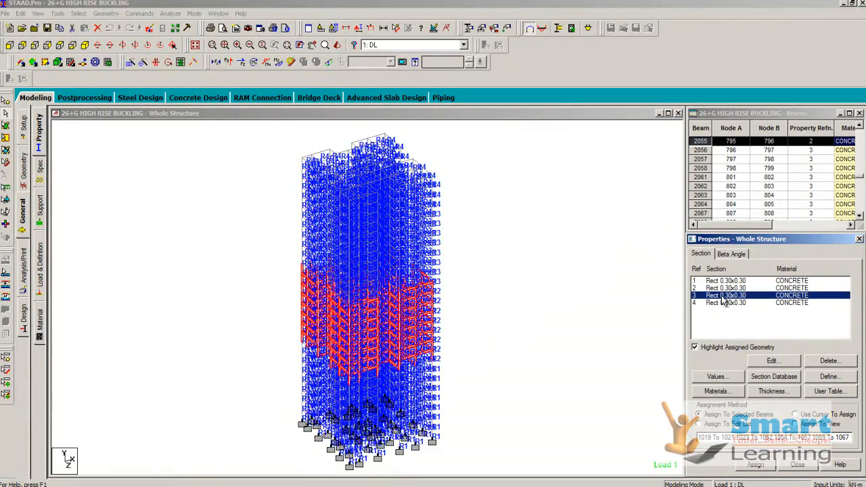
{"action": "left_click", "coordinate": [721, 305]}
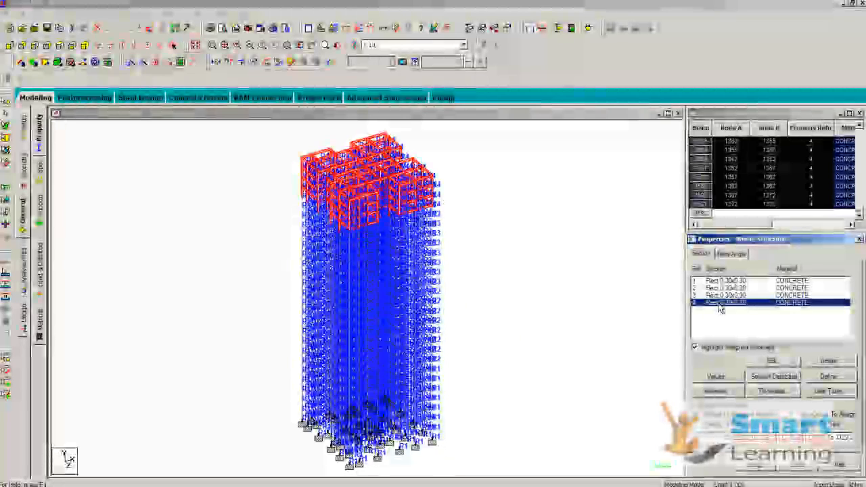
{"action": "left_click", "coordinate": [630, 278]}
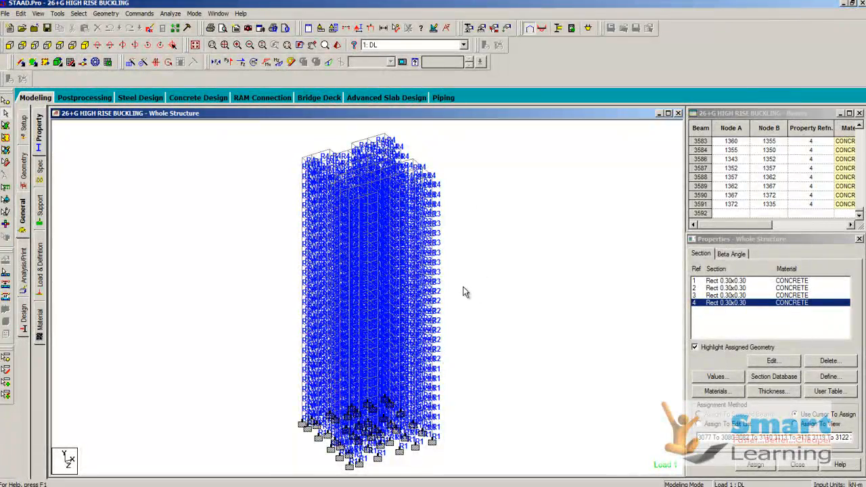
- Examine the depth, width and material settings of the first rectangular section without changing them
{"action": "double_click", "coordinate": [743, 281]}
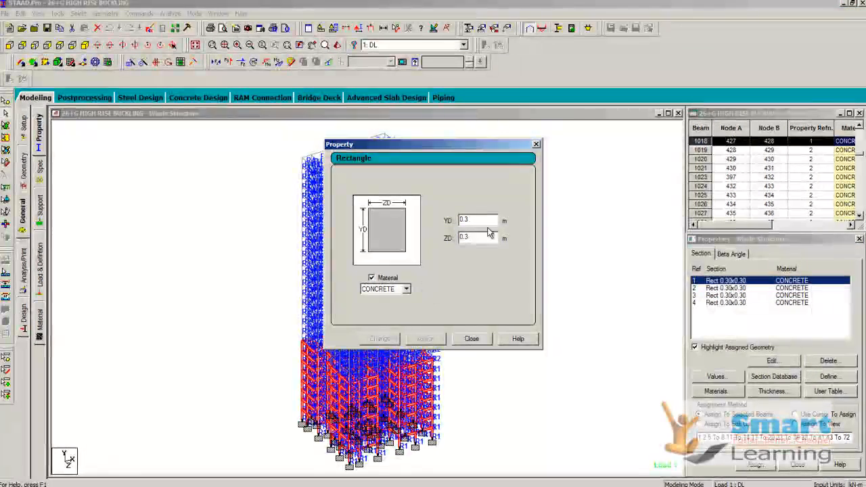
{"action": "left_click", "coordinate": [467, 340]}
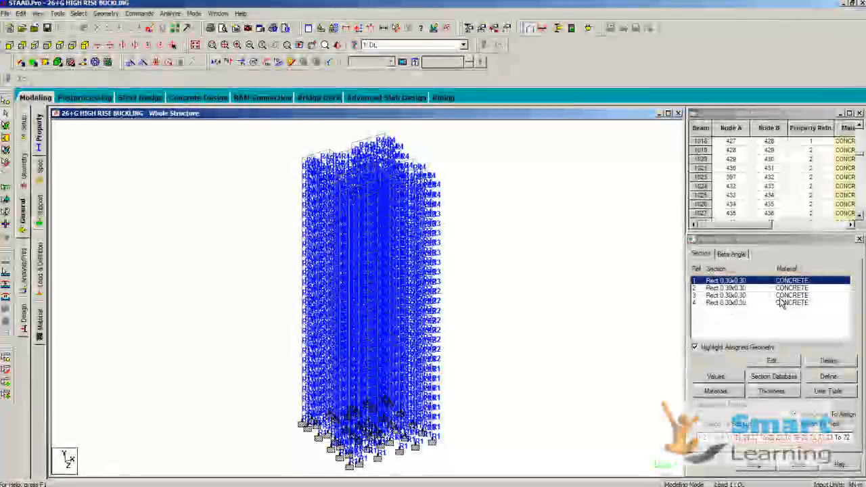
{"action": "double_click", "coordinate": [755, 281]}
{"action": "left_click", "coordinate": [406, 289]}
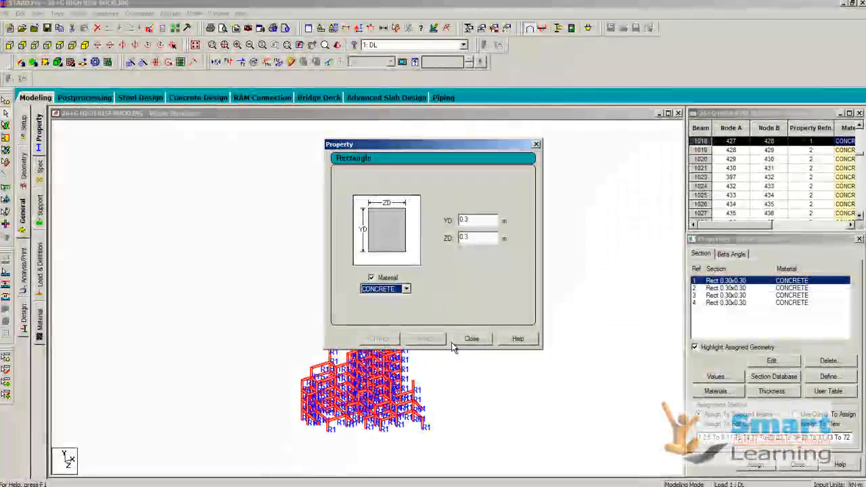
{"action": "left_click", "coordinate": [472, 339]}
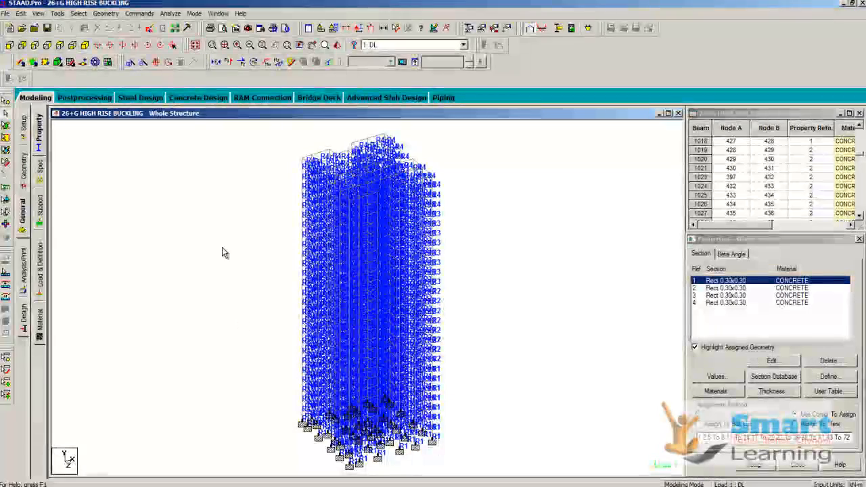
- Examine the density material constant's options with no members selected, and leave it unassigned
{"action": "left_click", "coordinate": [139, 13]}
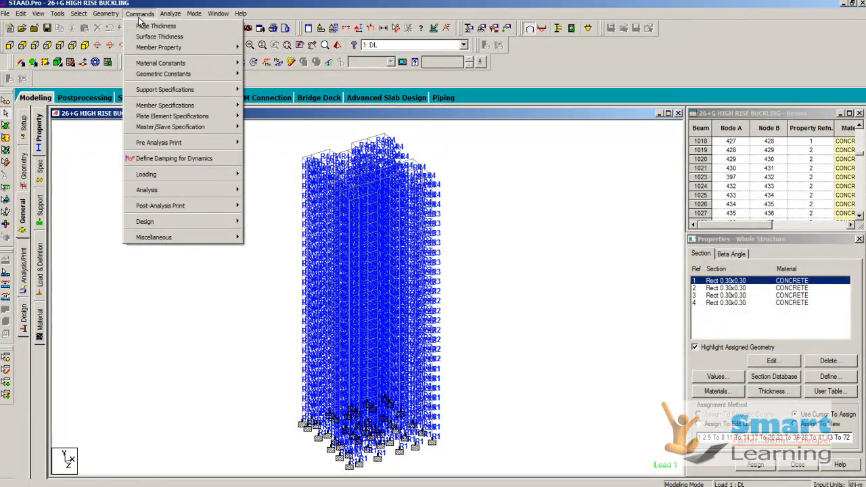
{"action": "mouse_move", "coordinate": [163, 64]}
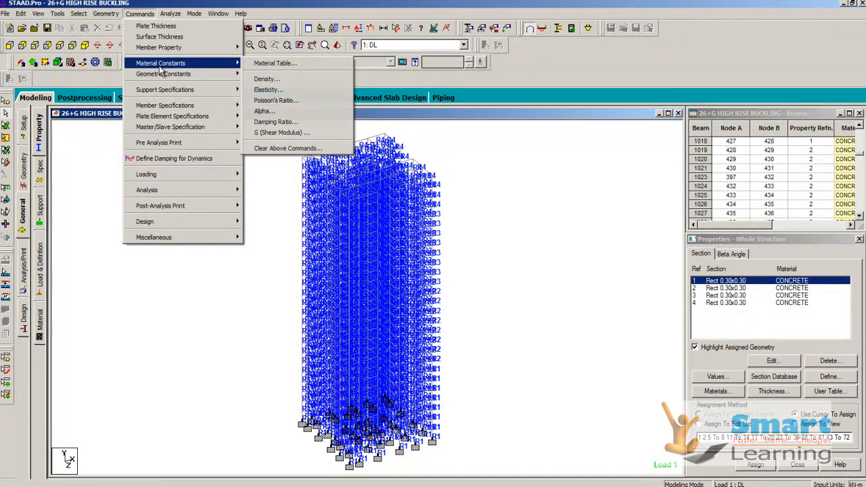
{"action": "left_click", "coordinate": [266, 79]}
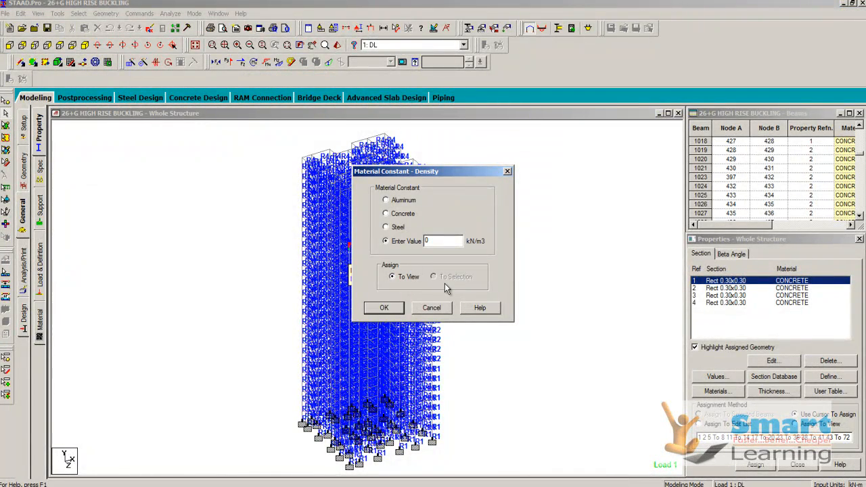
{"action": "left_click", "coordinate": [436, 308]}
- Select the members of section 1 and examine the density constant's option for assigning to the selection
{"action": "left_click", "coordinate": [718, 289]}
{"action": "left_click", "coordinate": [721, 282]}
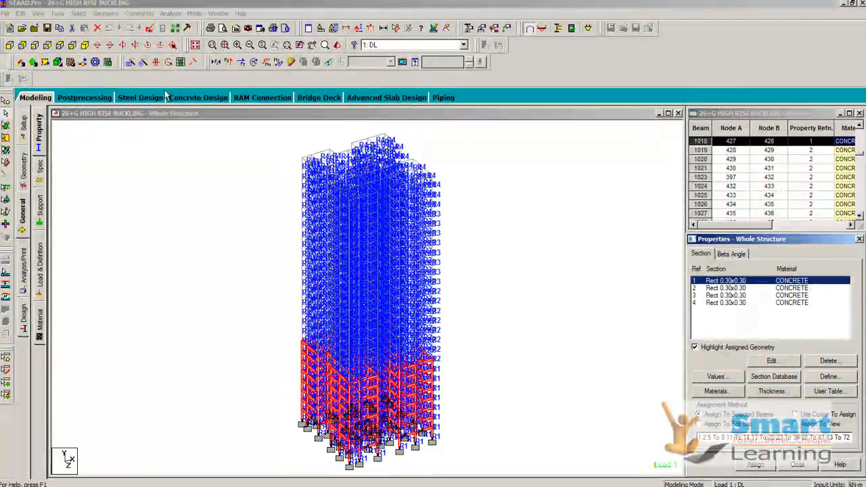
{"action": "left_click", "coordinate": [137, 14]}
{"action": "mouse_move", "coordinate": [175, 67]}
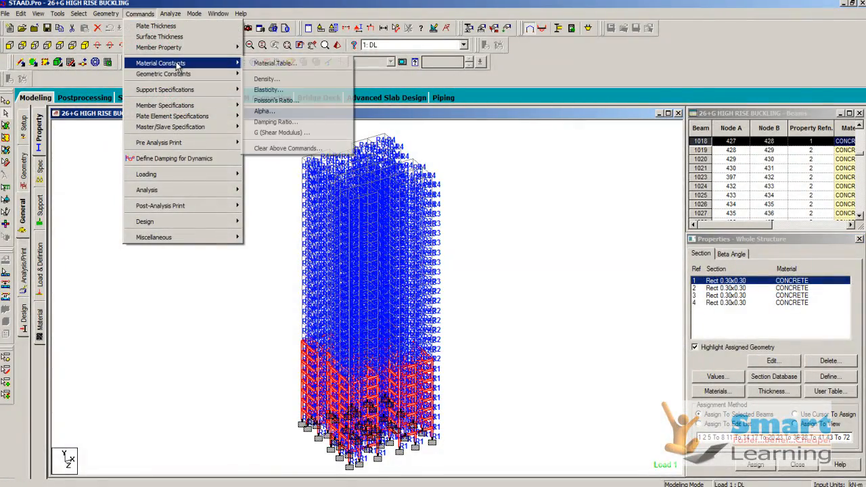
{"action": "left_click", "coordinate": [297, 78]}
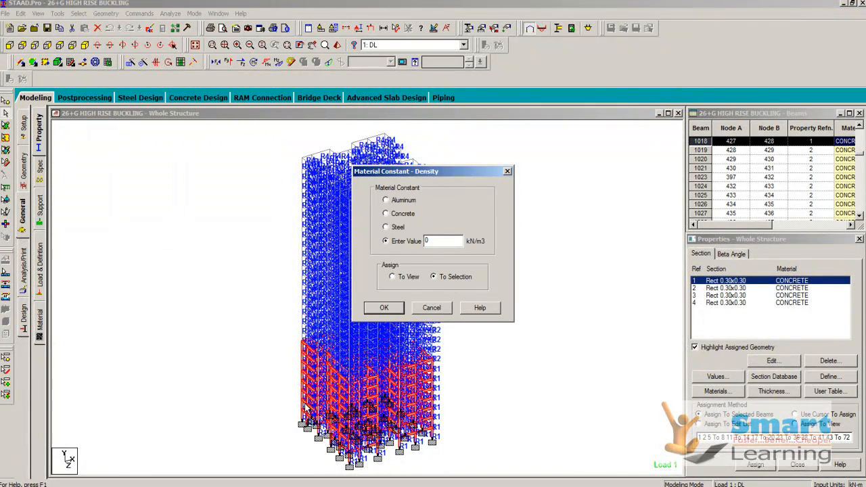
{"action": "left_click_drag", "start_coordinate": [436, 243], "coordinate": [424, 248]}
{"action": "left_click", "coordinate": [432, 308]}
{"action": "left_click", "coordinate": [138, 14]}
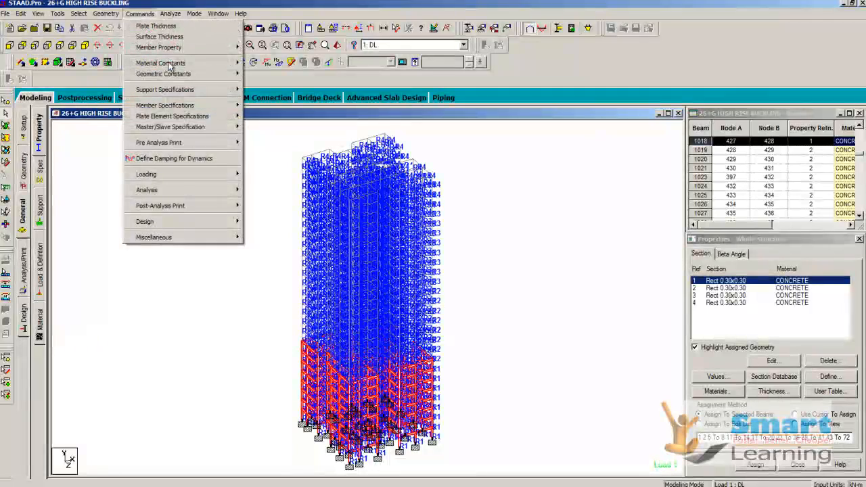
{"action": "mouse_move", "coordinate": [183, 64]}
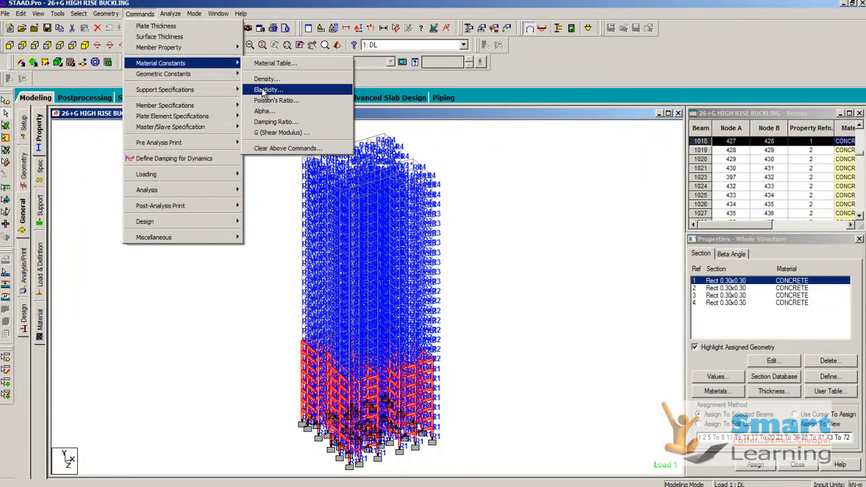
{"action": "left_click", "coordinate": [566, 262]}
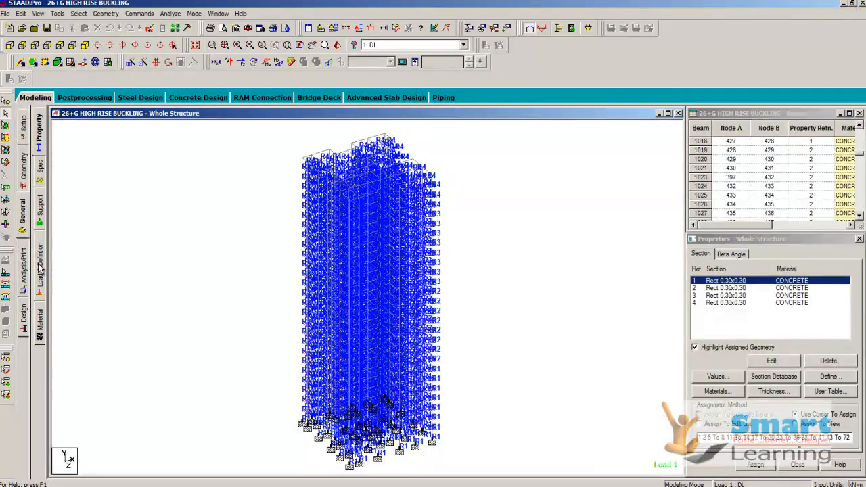
- Open the support definitions and highlight the base nodes assigned to Support 2
{"action": "left_click", "coordinate": [38, 216]}
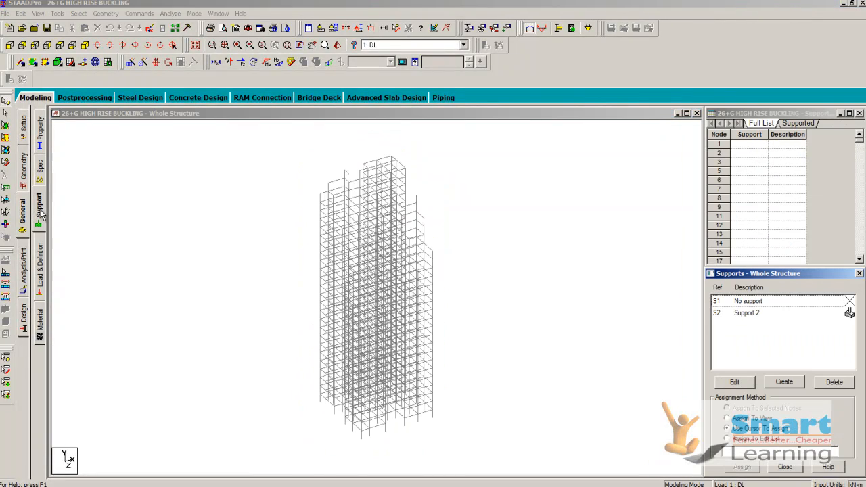
{"action": "left_click", "coordinate": [740, 315]}
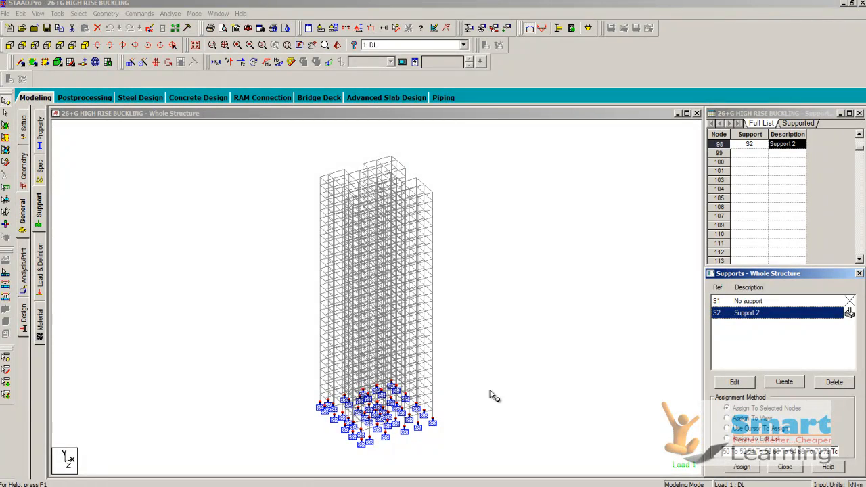
- Check the Support 2 base nodes in a side elevation and clear the node selection
{"action": "left_click", "coordinate": [35, 44]}
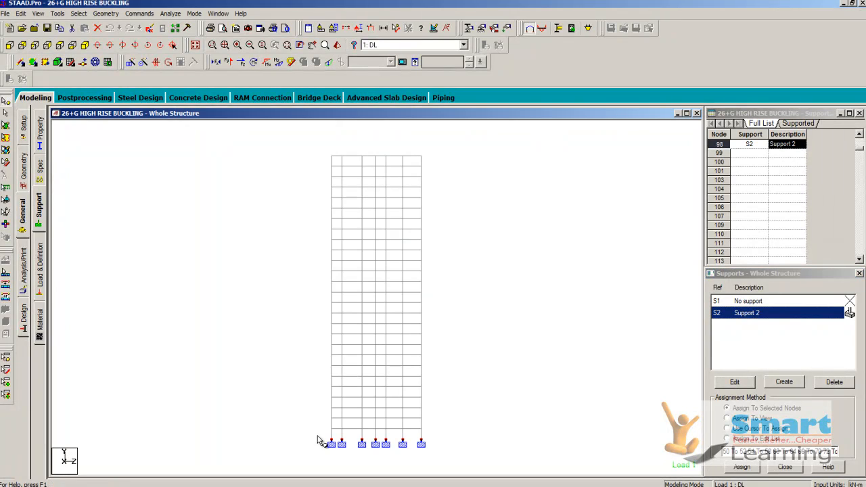
{"action": "left_click", "coordinate": [625, 317]}
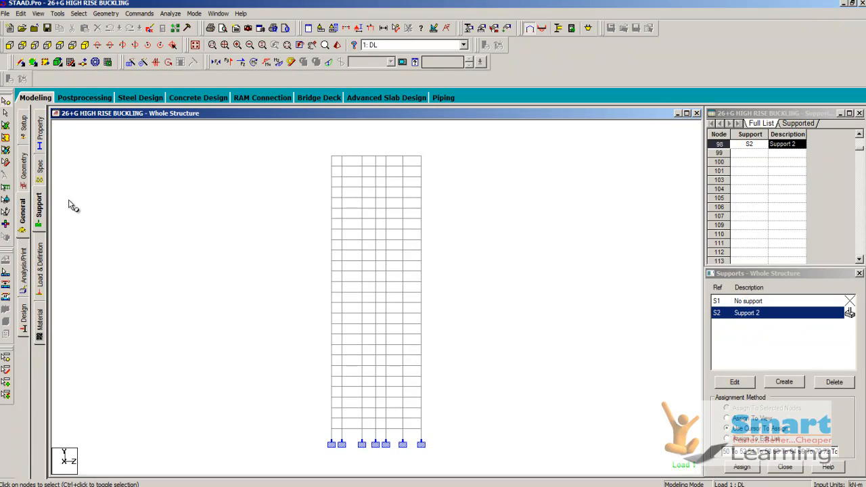
- Examine which storeys each of the four SELFWEIGHT Y -1 items in load case 1: DL is assigned to
{"action": "left_click", "coordinate": [41, 268]}
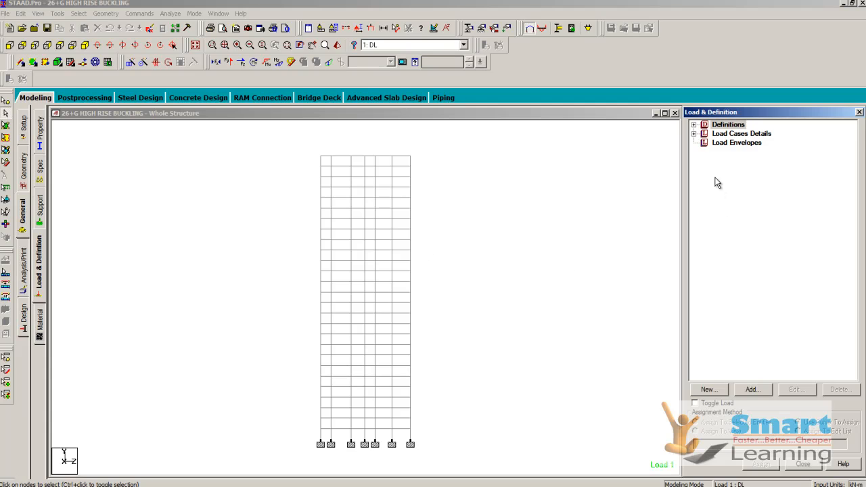
{"action": "left_click", "coordinate": [694, 133]}
{"action": "left_click", "coordinate": [723, 144]}
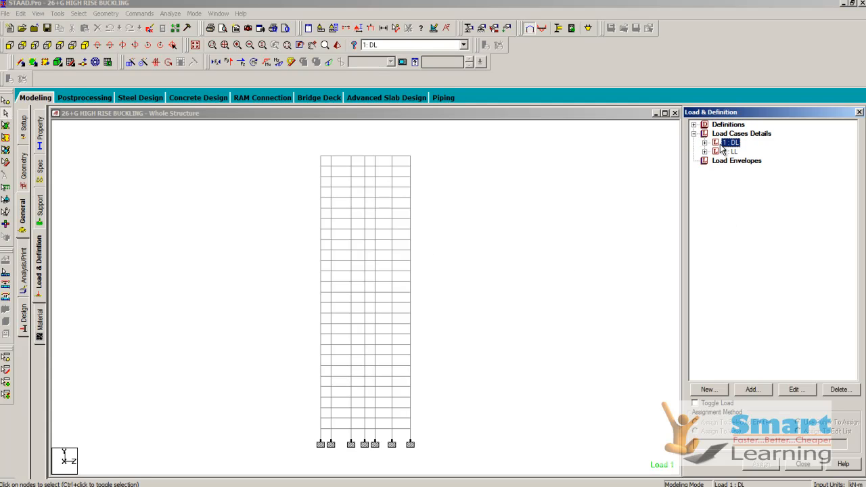
{"action": "left_click", "coordinate": [705, 142]}
{"action": "left_click", "coordinate": [745, 152]}
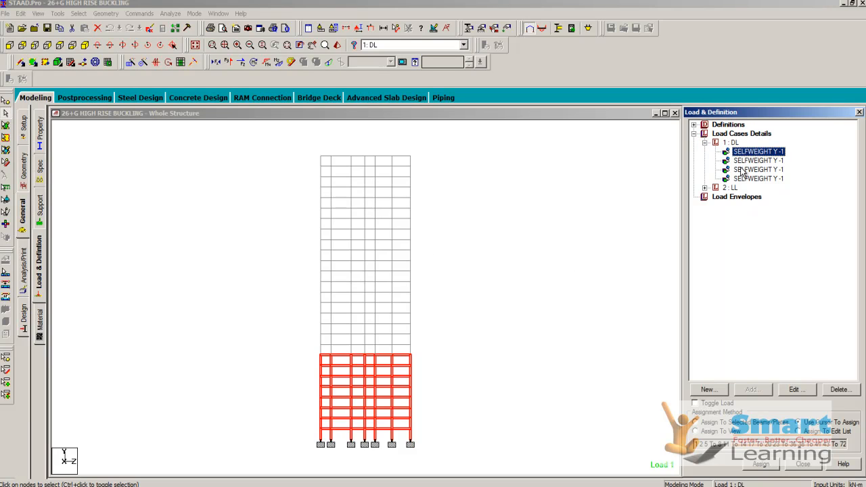
{"action": "left_click", "coordinate": [743, 170]}
{"action": "left_click", "coordinate": [746, 161]}
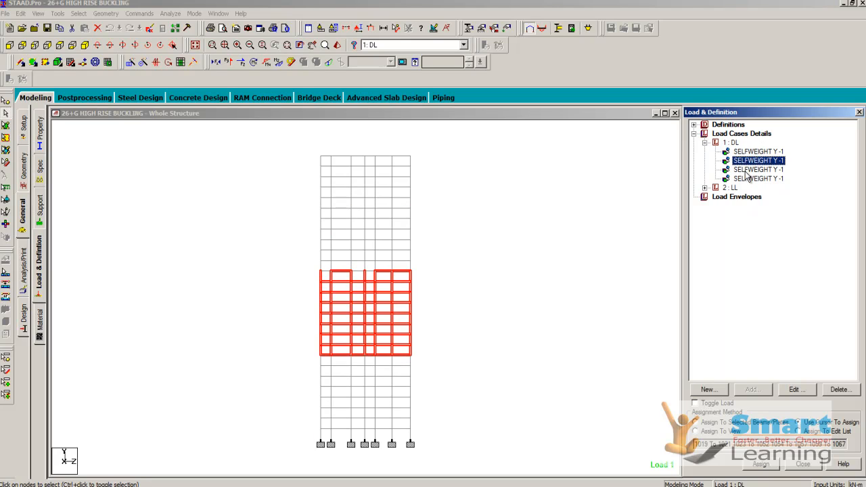
{"action": "left_click", "coordinate": [747, 170]}
{"action": "left_click", "coordinate": [747, 179]}
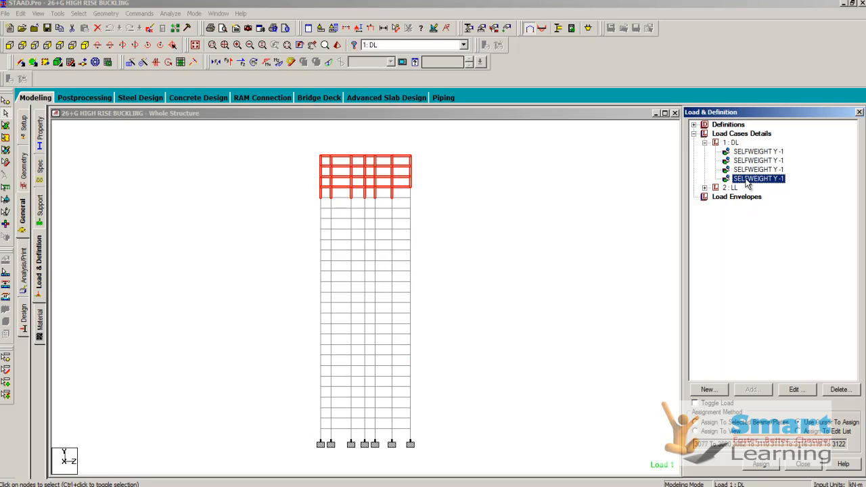
{"action": "left_click", "coordinate": [738, 152]}
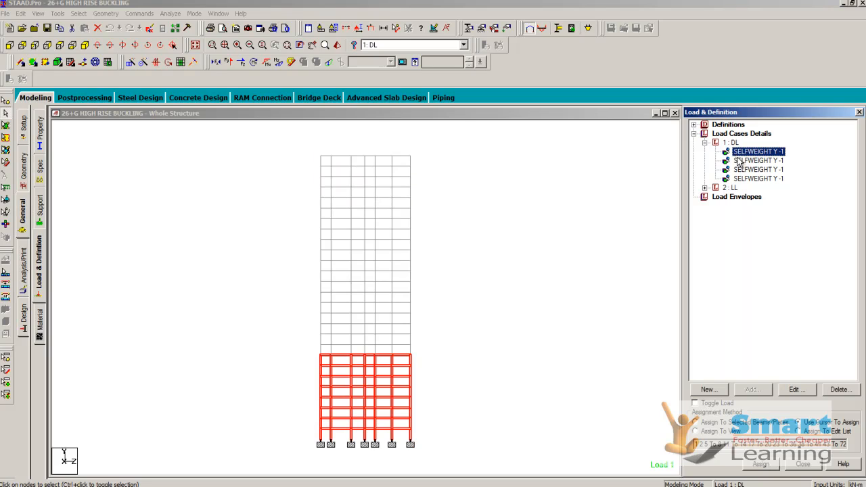
{"action": "left_click", "coordinate": [741, 161]}
{"action": "left_click", "coordinate": [743, 171]}
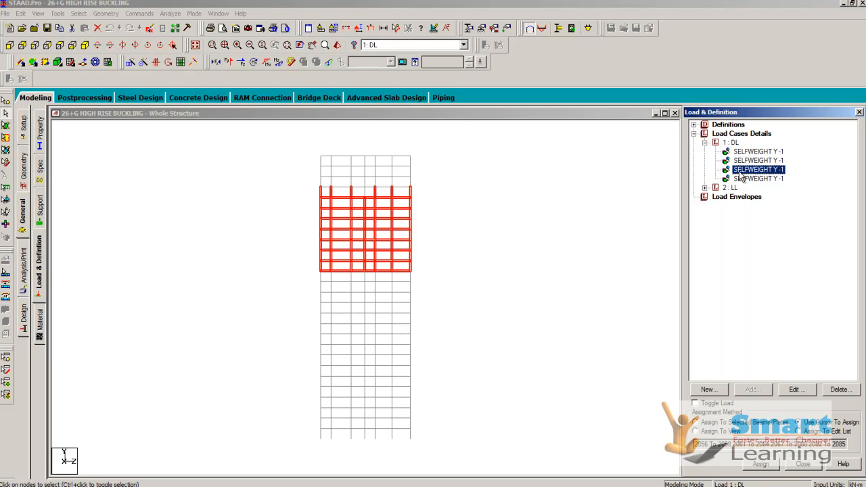
{"action": "left_click", "coordinate": [740, 179]}
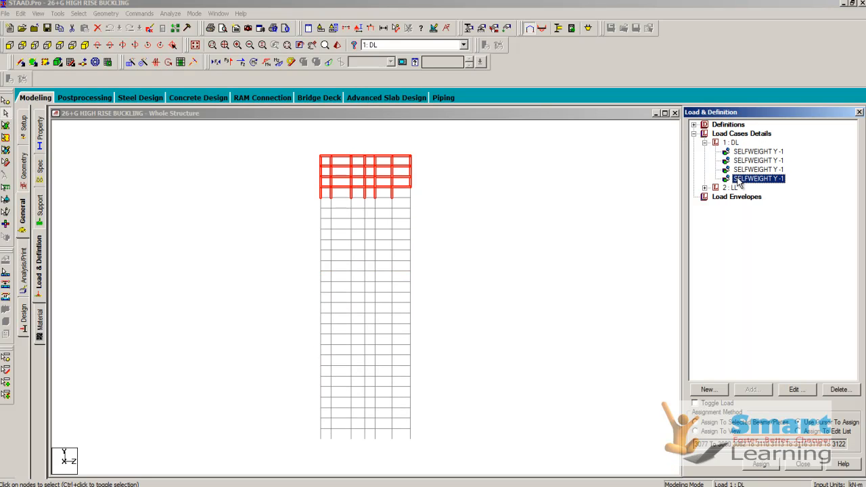
{"action": "left_click", "coordinate": [616, 206]}
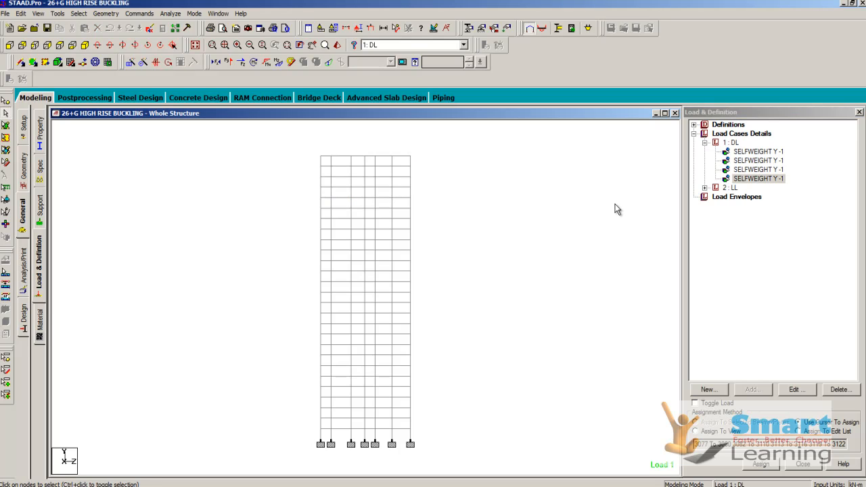
- Examine the load items of case 2: LL and the pressure and direction of its ALOAD -6 area load, without changing them
{"action": "left_click", "coordinate": [705, 187]}
{"action": "left_click", "coordinate": [747, 197]}
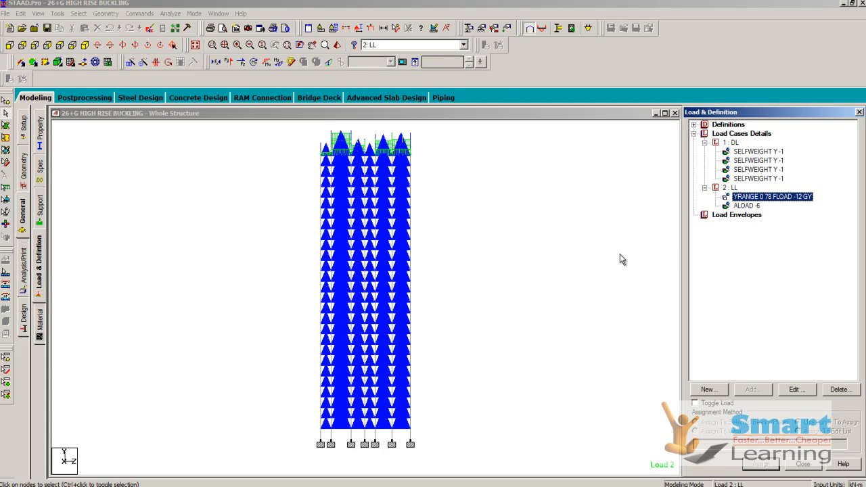
{"action": "left_click", "coordinate": [753, 207]}
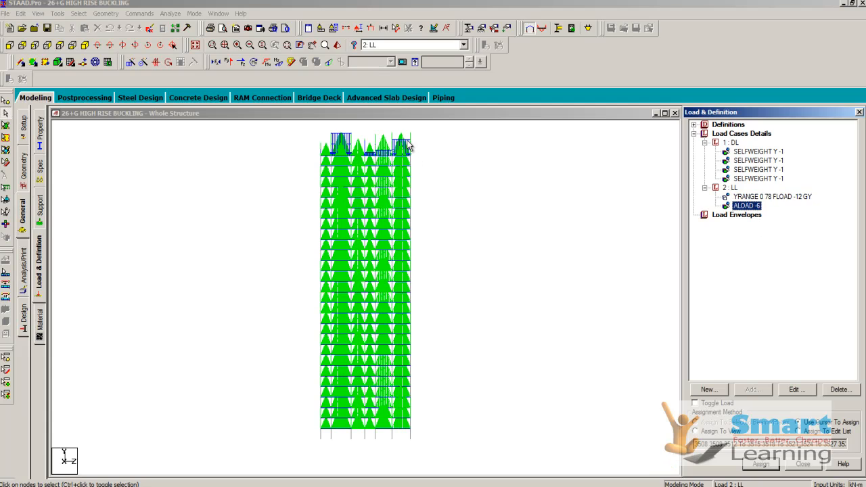
{"action": "double_click", "coordinate": [749, 205]}
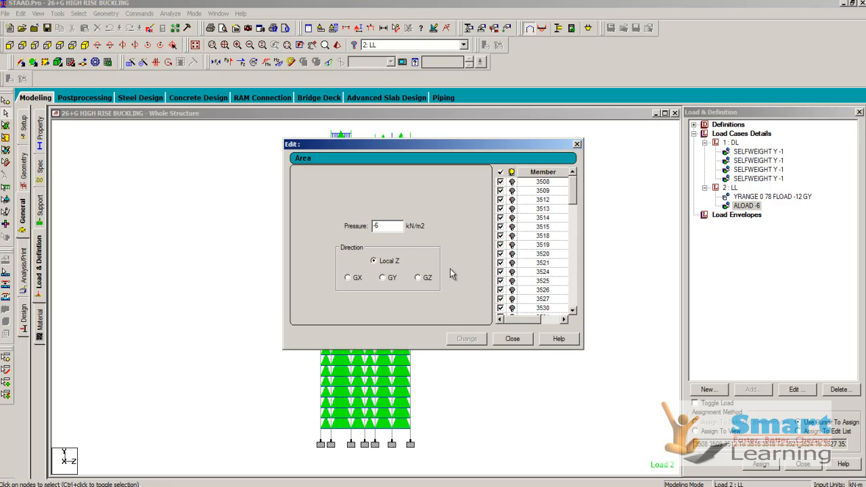
{"action": "left_click", "coordinate": [513, 339]}
- Examine the pressure, direction and Y range of the LL floor load without changing it, and inspect the loading in isometric view
{"action": "left_click", "coordinate": [771, 197]}
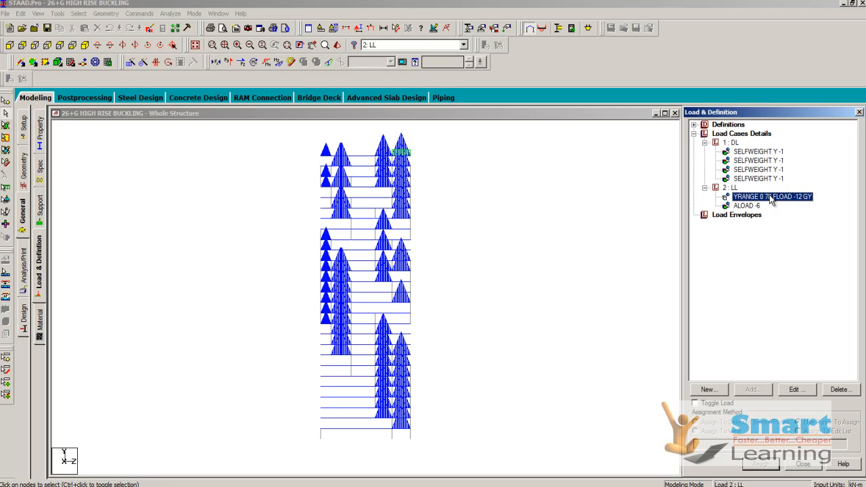
{"action": "double_click", "coordinate": [770, 197]}
{"action": "double_click", "coordinate": [377, 213]}
{"action": "left_click", "coordinate": [377, 212]}
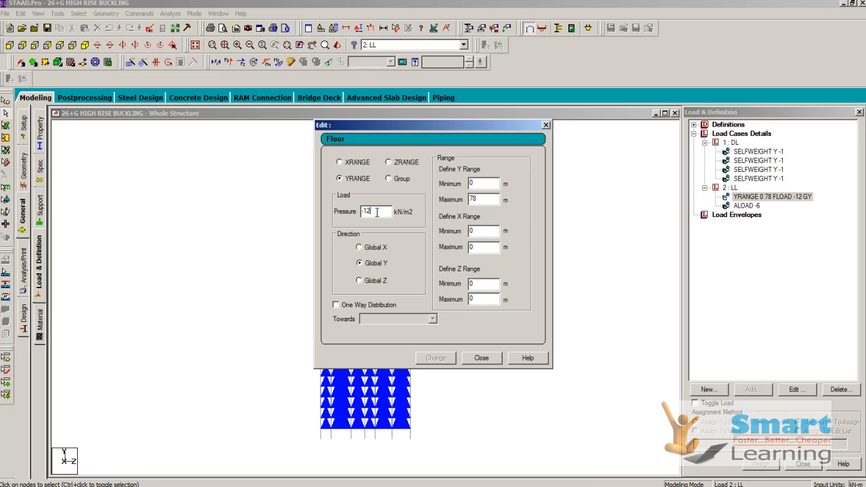
{"action": "left_click", "coordinate": [481, 358]}
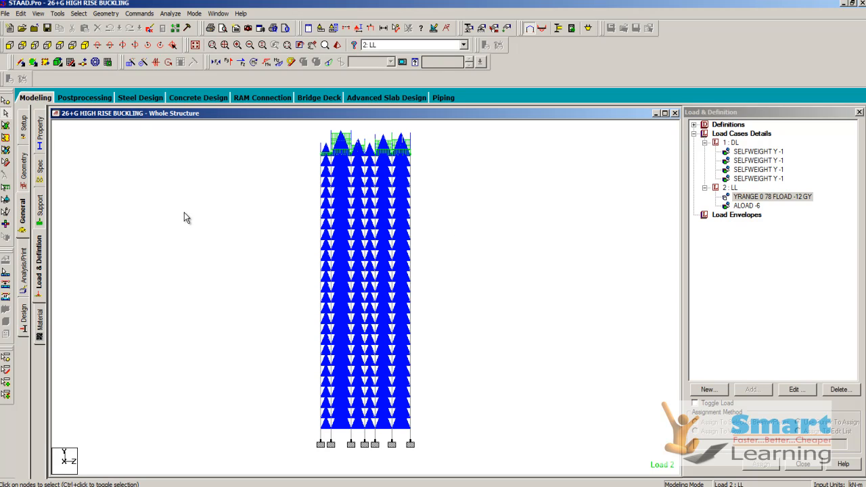
{"action": "left_click", "coordinate": [84, 44]}
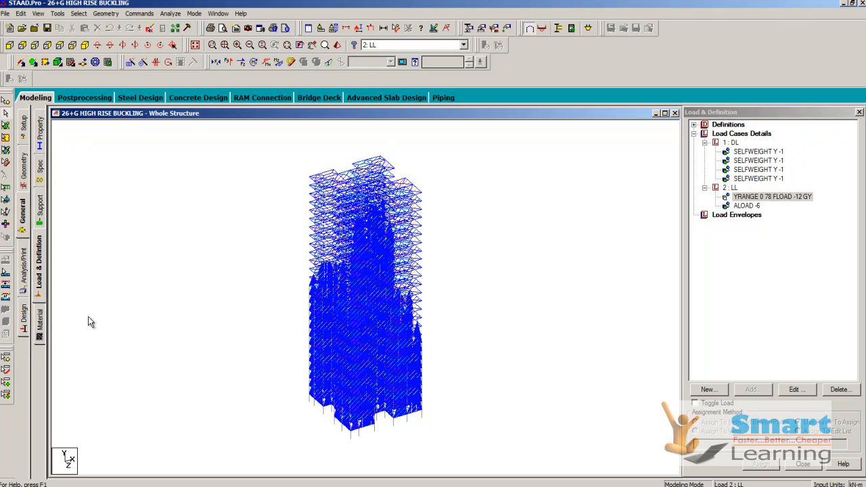
- Add a Joint Coordinates print command to the pre-analysis print commands
{"action": "left_click", "coordinate": [26, 275]}
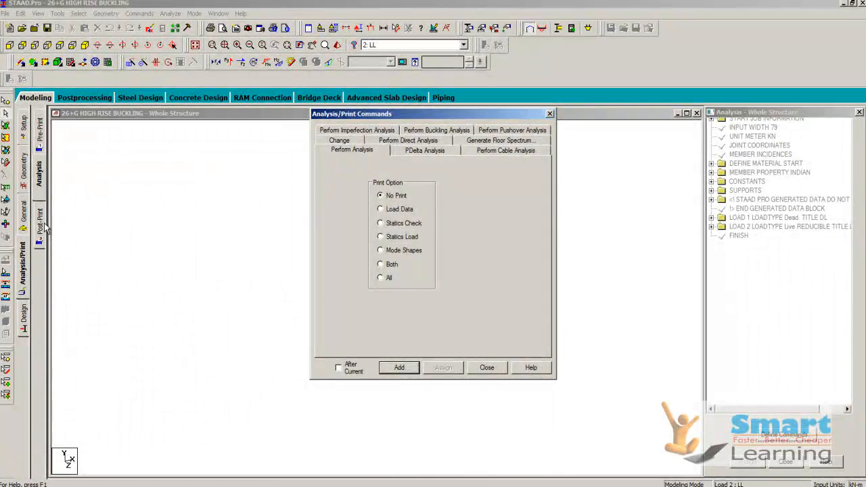
{"action": "left_click", "coordinate": [39, 130]}
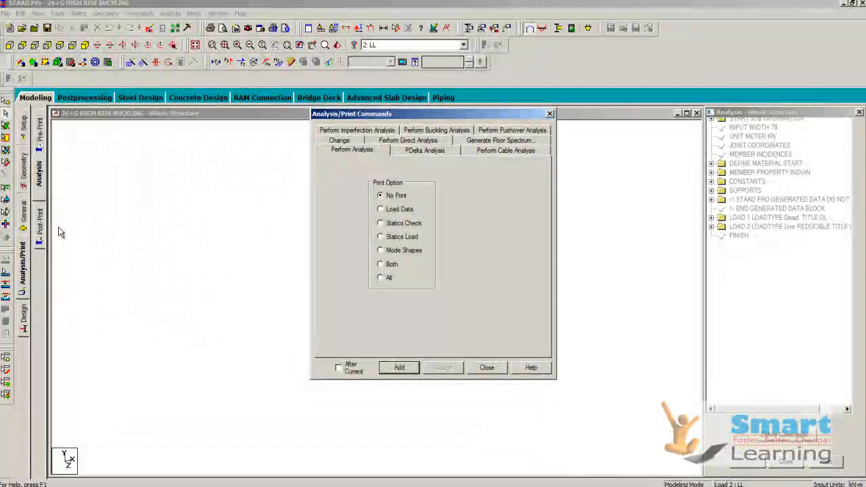
{"action": "left_click", "coordinate": [498, 371]}
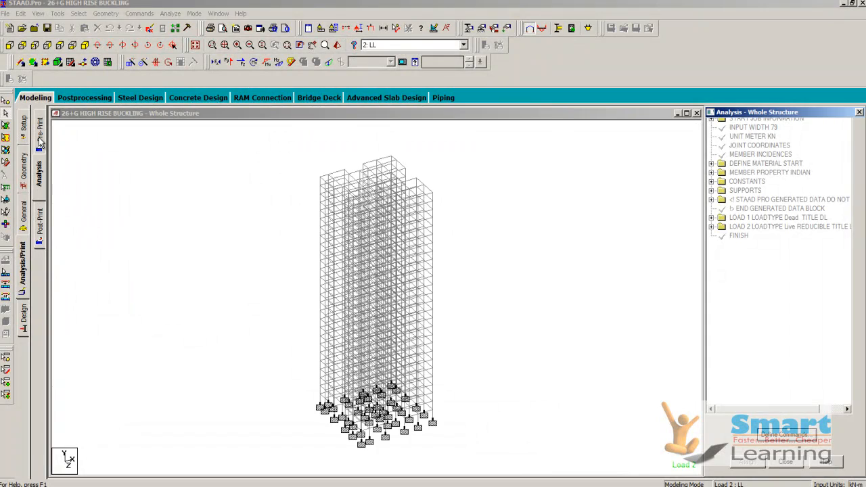
{"action": "left_click", "coordinate": [39, 139]}
{"action": "left_click", "coordinate": [791, 365]}
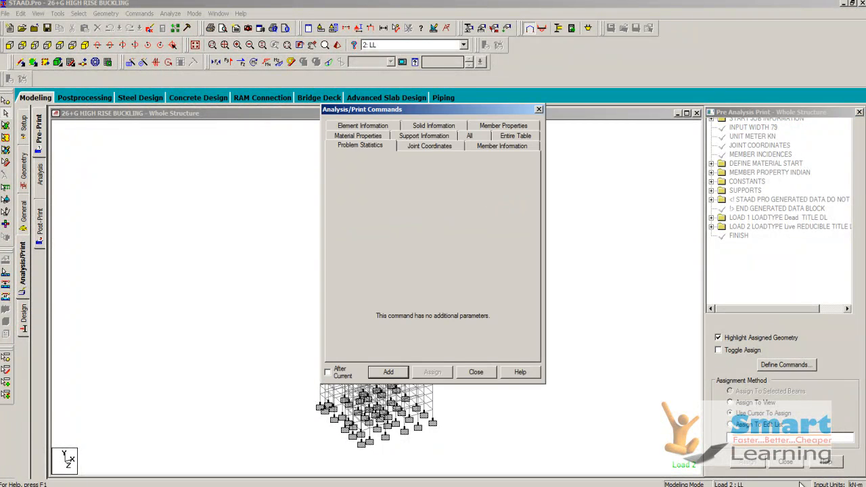
{"action": "left_click", "coordinate": [411, 150]}
{"action": "left_click", "coordinate": [388, 373]}
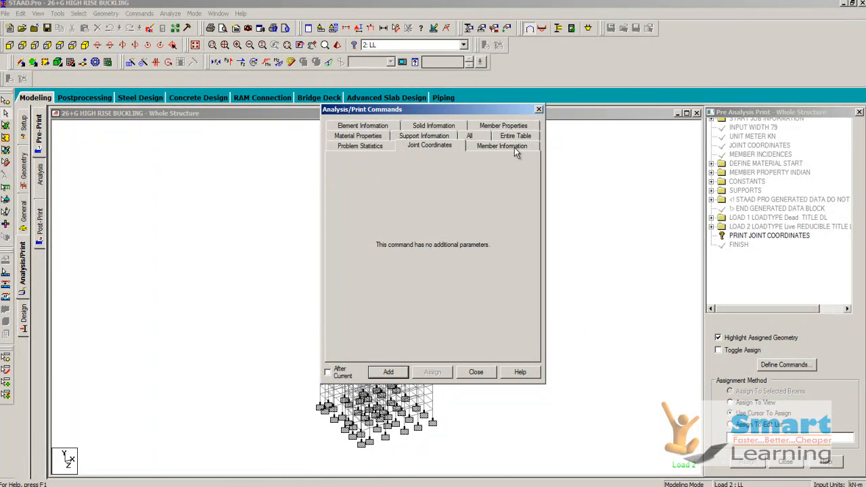
- Add the Member Information and Support Information pre-analysis print commands
{"action": "left_click", "coordinate": [513, 148]}
{"action": "left_click", "coordinate": [399, 376]}
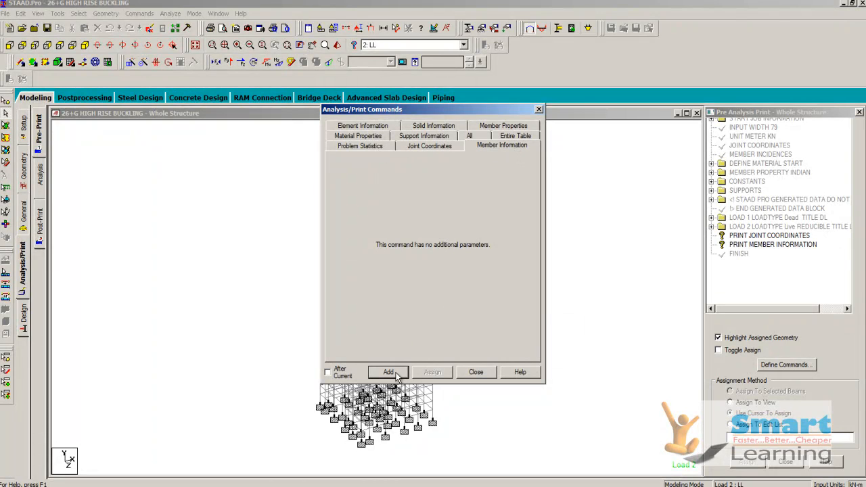
{"action": "left_click", "coordinate": [433, 138]}
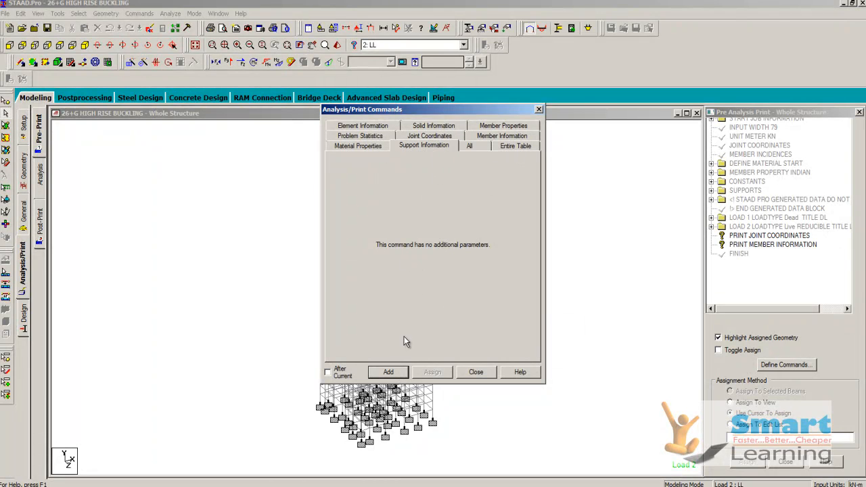
{"action": "left_click", "coordinate": [391, 372]}
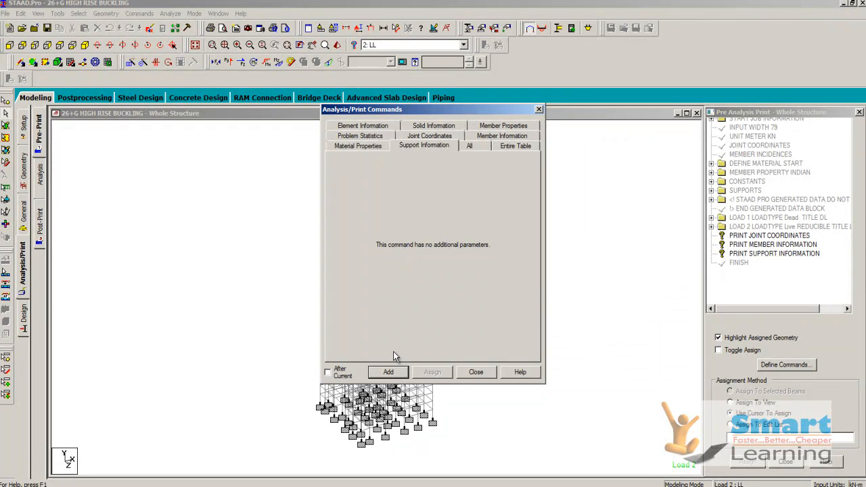
{"action": "left_click", "coordinate": [476, 373]}
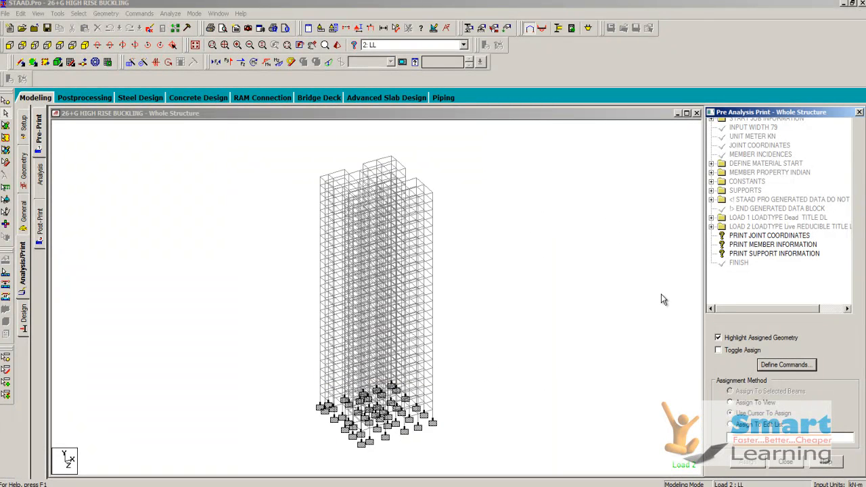
- Assign the PRINT JOINT COORDINATES command to the tower's nodes, window-selected in an elevation view
{"action": "left_click", "coordinate": [751, 236]}
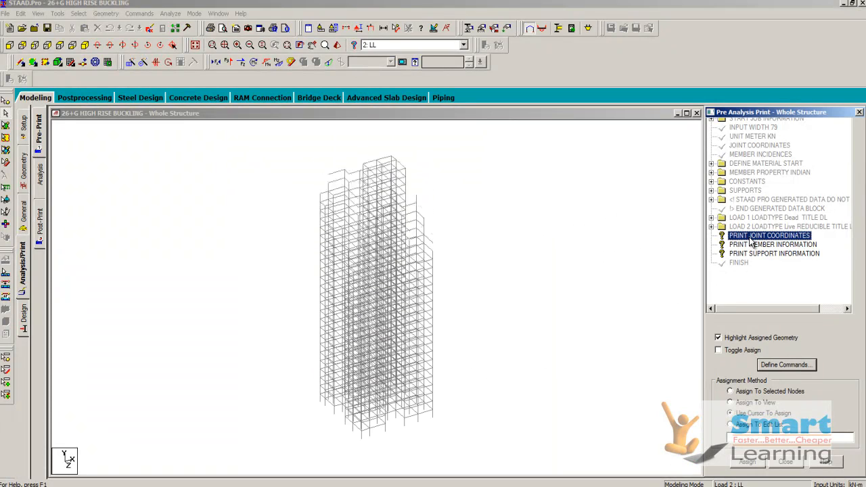
{"action": "right_click", "coordinate": [512, 236]}
{"action": "mouse_move", "coordinate": [554, 282]}
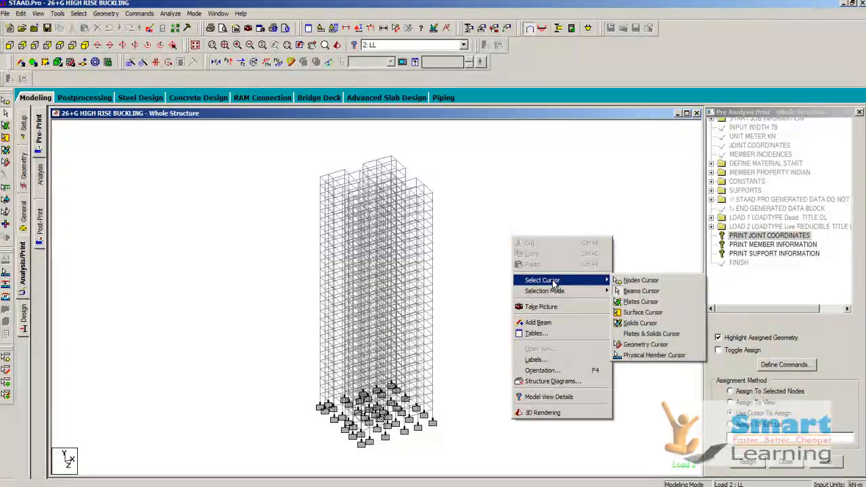
{"action": "left_click", "coordinate": [642, 281]}
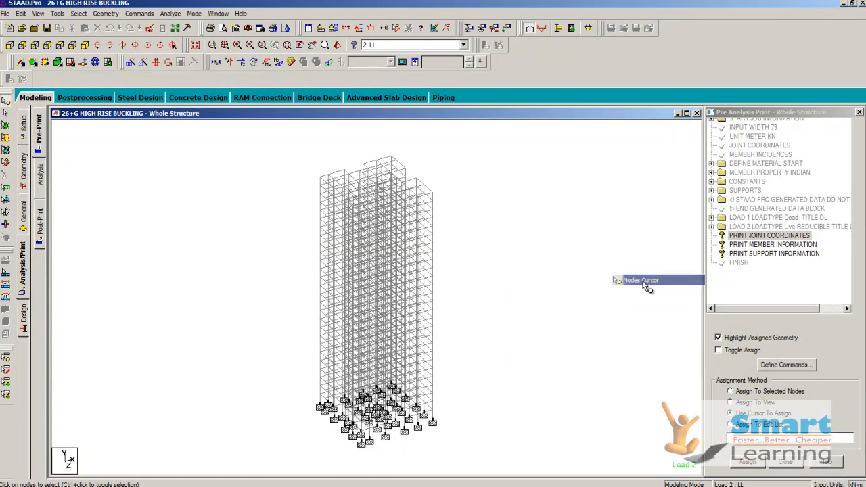
{"action": "left_click", "coordinate": [23, 45]}
{"action": "left_click_drag", "start_coordinate": [307, 142], "coordinate": [453, 434]}
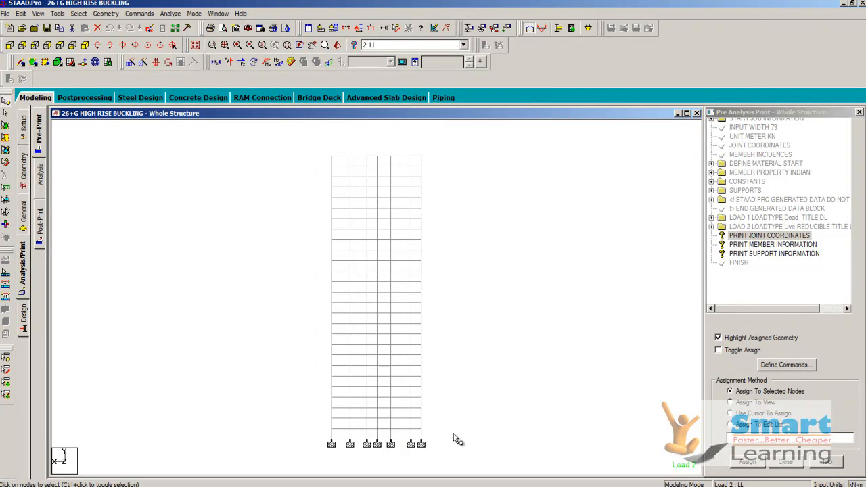
{"action": "left_click", "coordinate": [749, 463]}
{"action": "left_click", "coordinate": [790, 321]}
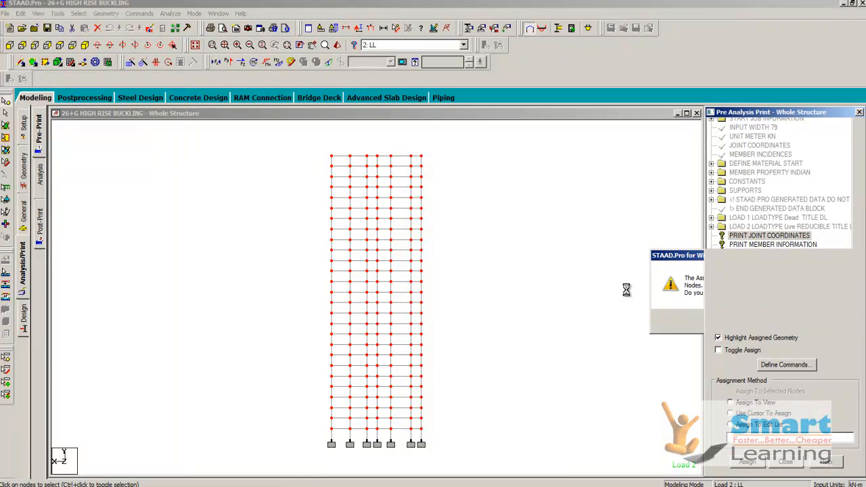
{"action": "left_click", "coordinate": [507, 371]}
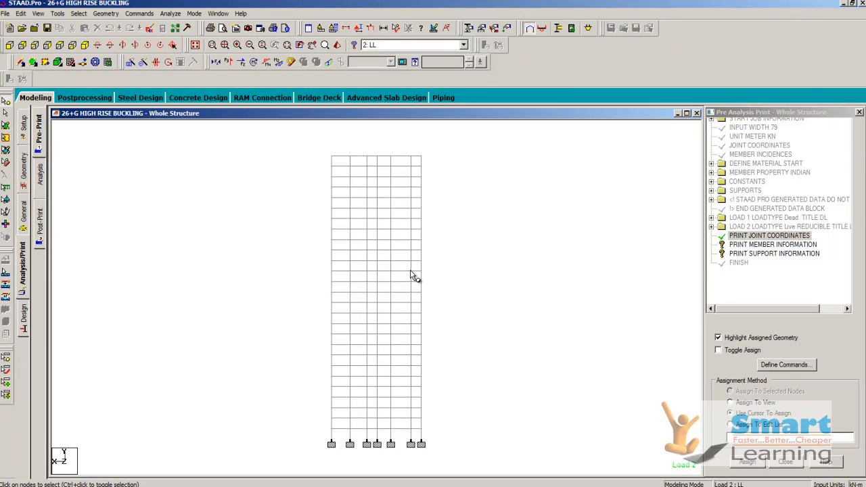
- Assign the PRINT MEMBER INFORMATION command to all of the tower's beams, window-selected in the elevation view
{"action": "left_click", "coordinate": [749, 246]}
{"action": "left_click_drag", "start_coordinate": [314, 151], "coordinate": [483, 458]}
{"action": "right_click", "coordinate": [483, 294]}
{"action": "mouse_move", "coordinate": [541, 347]}
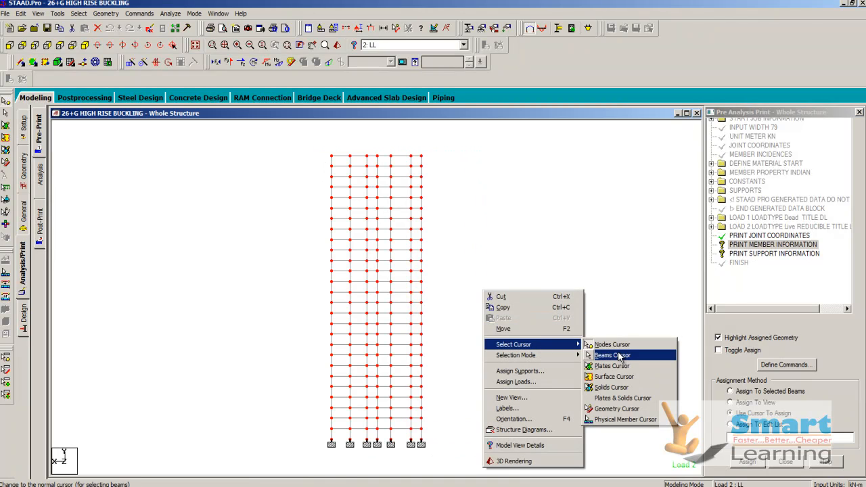
{"action": "left_click", "coordinate": [623, 356]}
{"action": "left_click_drag", "start_coordinate": [308, 141], "coordinate": [490, 473]}
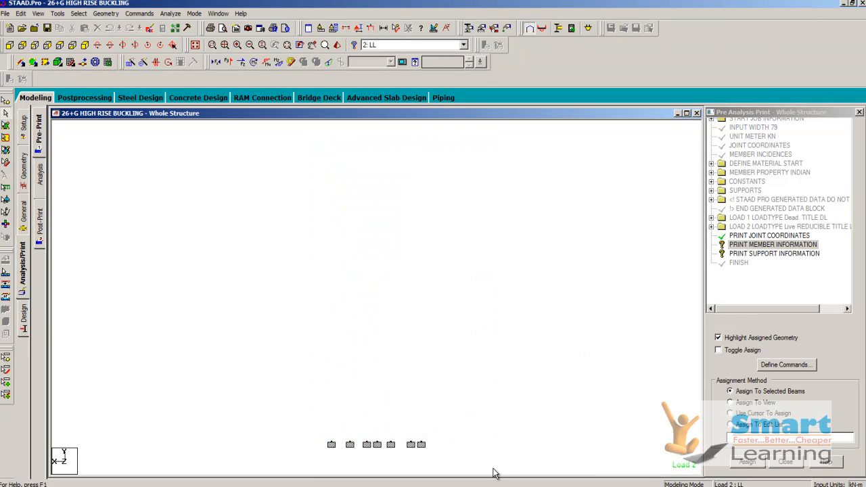
{"action": "left_click", "coordinate": [748, 462]}
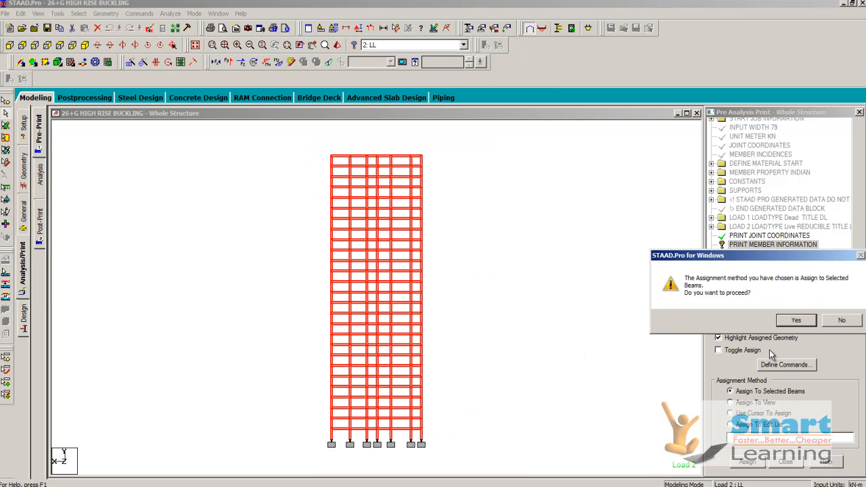
{"action": "left_click", "coordinate": [787, 316]}
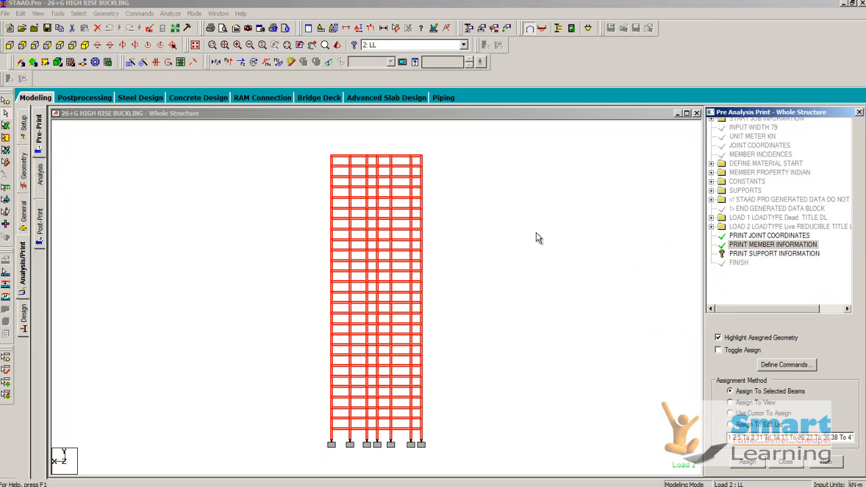
- Assign the PRINT SUPPORT INFORMATION command to the support nodes at the tower's base
{"action": "left_click", "coordinate": [776, 256]}
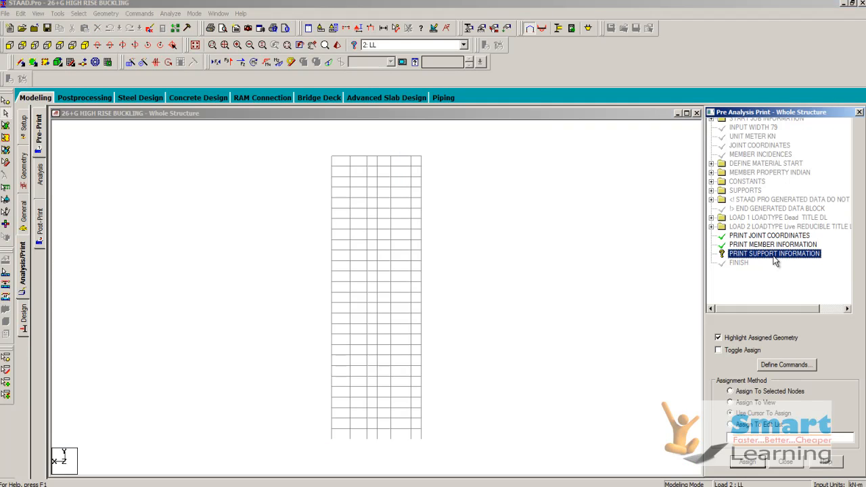
{"action": "right_click", "coordinate": [465, 313]}
{"action": "mouse_move", "coordinate": [495, 179]}
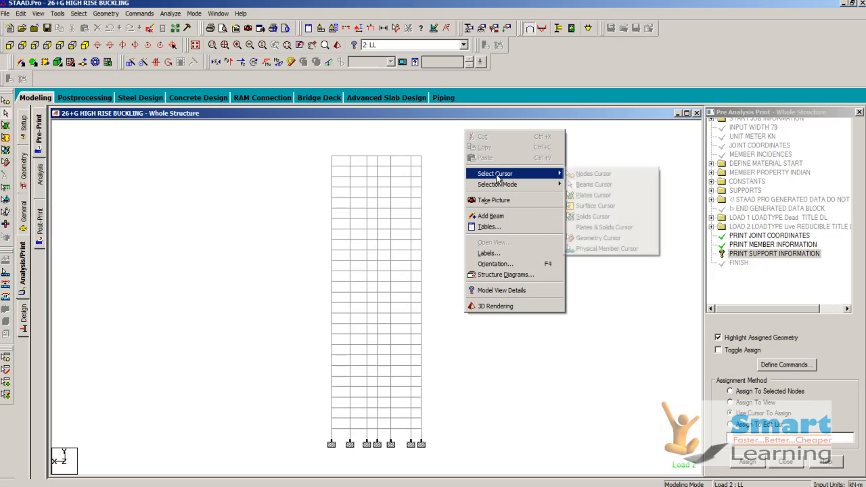
{"action": "left_click", "coordinate": [580, 175]}
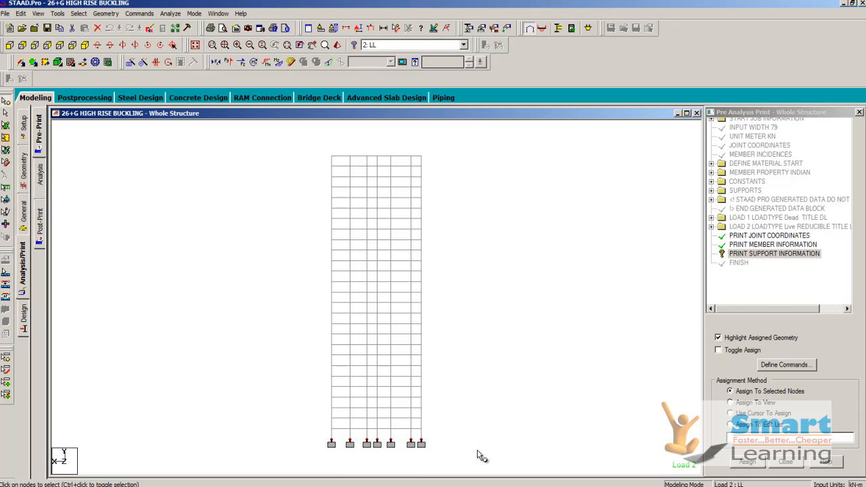
{"action": "left_click", "coordinate": [747, 463]}
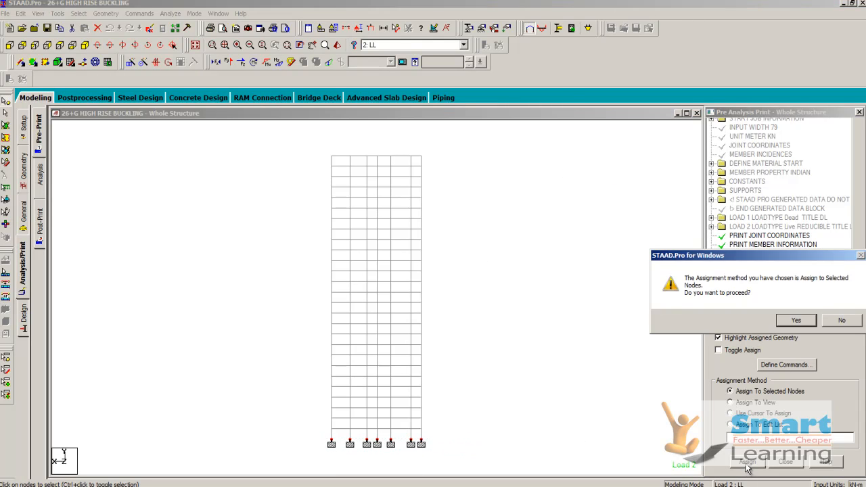
{"action": "left_click", "coordinate": [795, 321]}
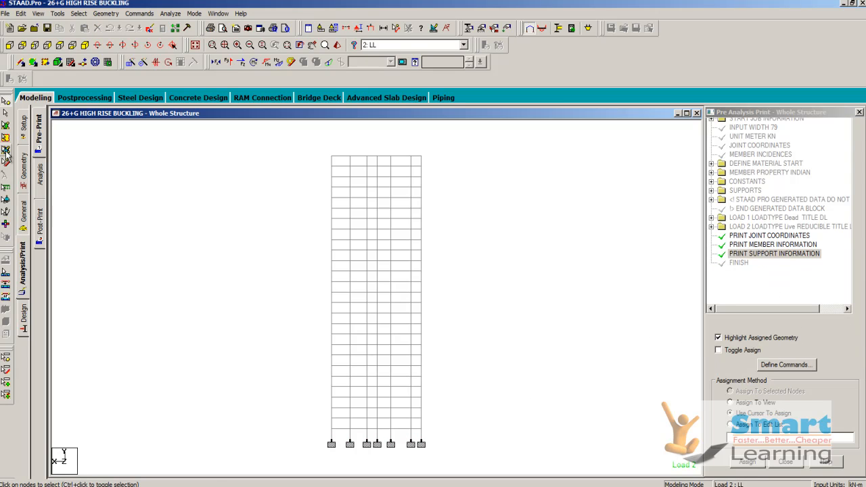
- Add a Perform Buckling Analysis command with 15 iterations and no print option
{"action": "left_click", "coordinate": [40, 180]}
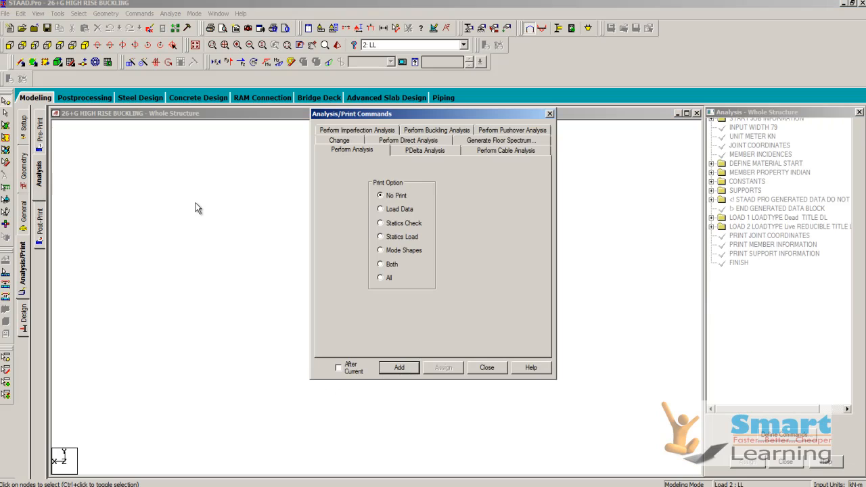
{"action": "left_click", "coordinate": [437, 131]}
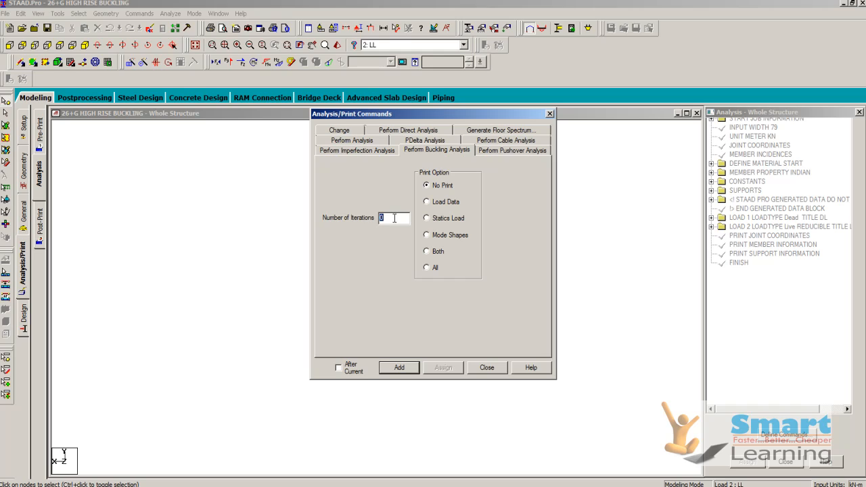
{"action": "type", "text": "15"}
{"action": "left_click", "coordinate": [401, 368]}
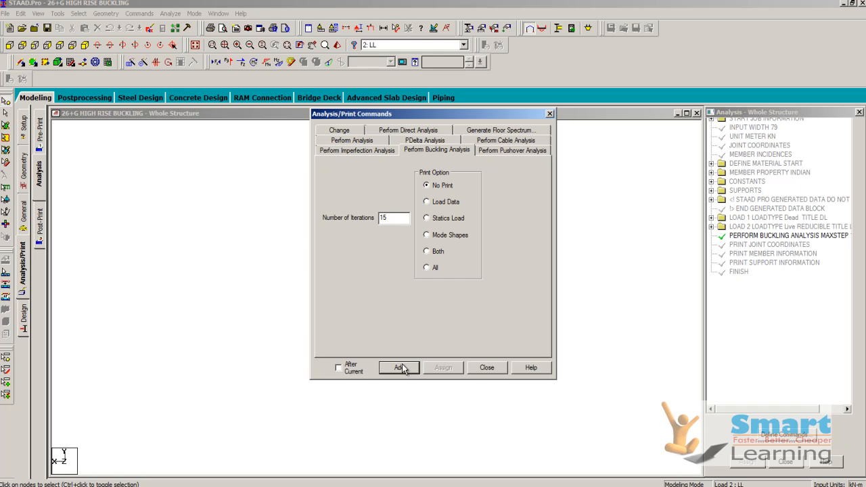
{"action": "left_click", "coordinate": [497, 370]}
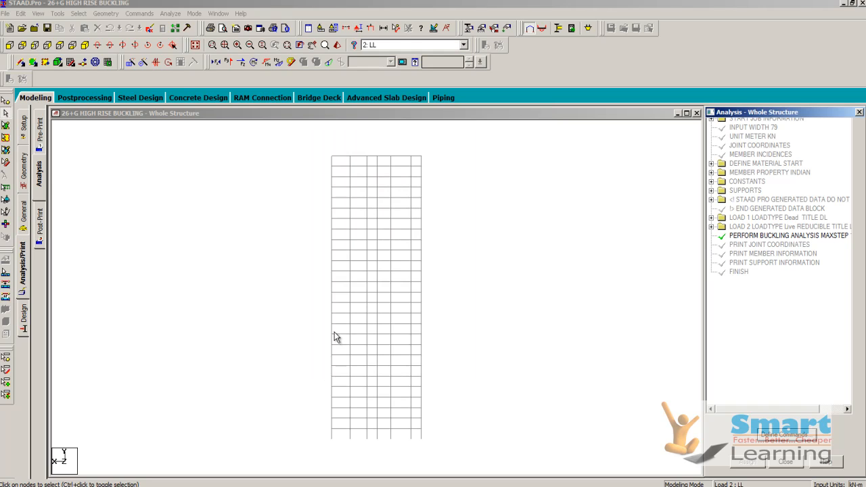
- Add a post-analysis Load List command containing both load cases, 1: DL and 2: LL
{"action": "left_click", "coordinate": [44, 231]}
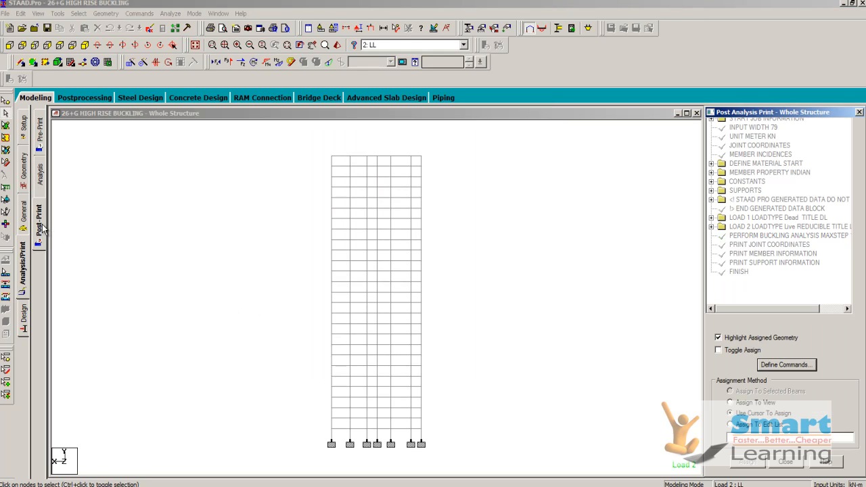
{"action": "left_click", "coordinate": [785, 369]}
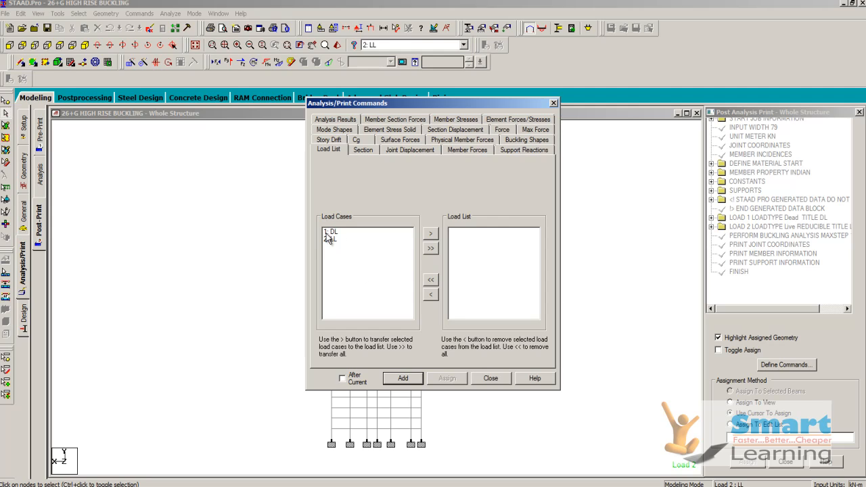
{"action": "left_click", "coordinate": [429, 249]}
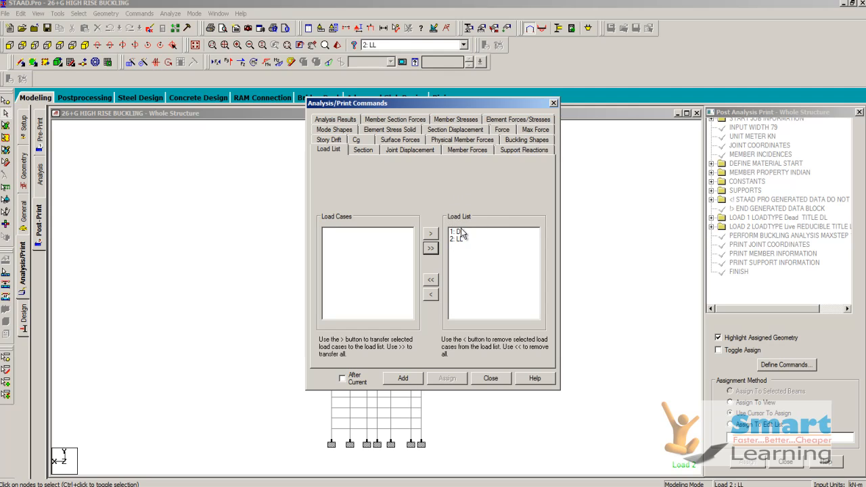
{"action": "left_click", "coordinate": [401, 380]}
- Add the Joint Displacement and Member Forces post-analysis print commands, without the Global option
{"action": "left_click", "coordinate": [401, 150]}
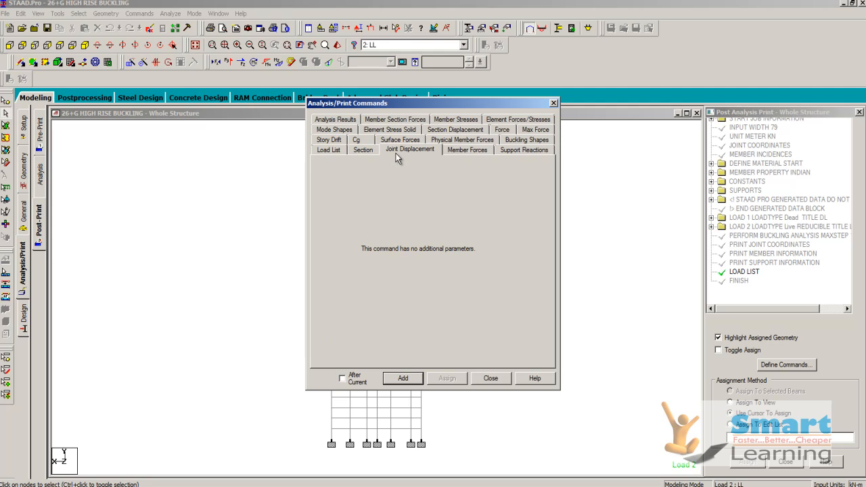
{"action": "left_click", "coordinate": [404, 380]}
{"action": "left_click", "coordinate": [472, 149]}
{"action": "left_click", "coordinate": [419, 378]}
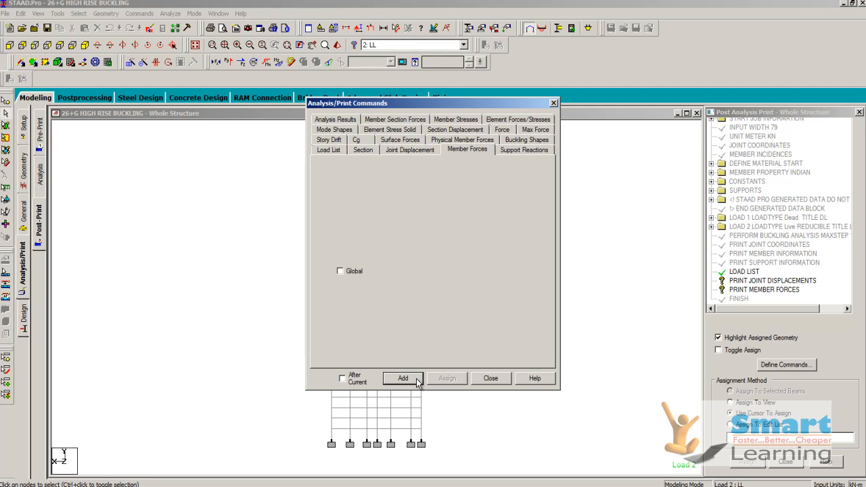
- Add the Support Reactions and Buckling Shapes post-analysis print commands and finish defining commands
{"action": "left_click", "coordinate": [524, 151]}
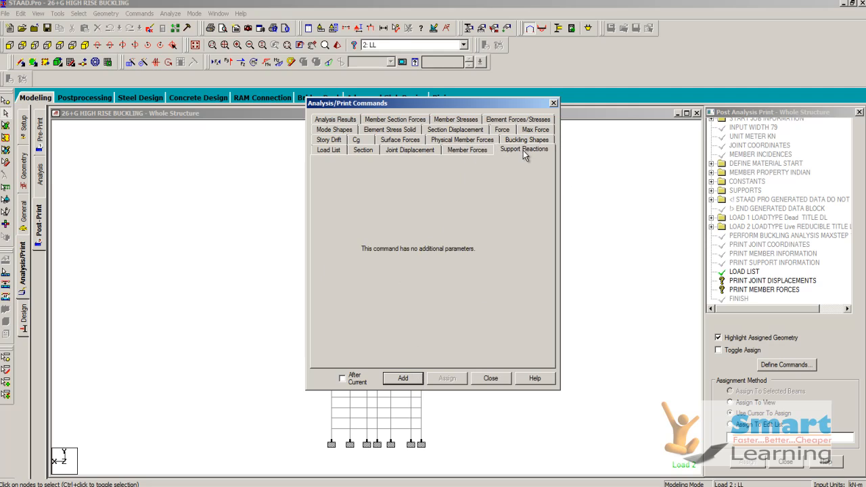
{"action": "left_click", "coordinate": [405, 379]}
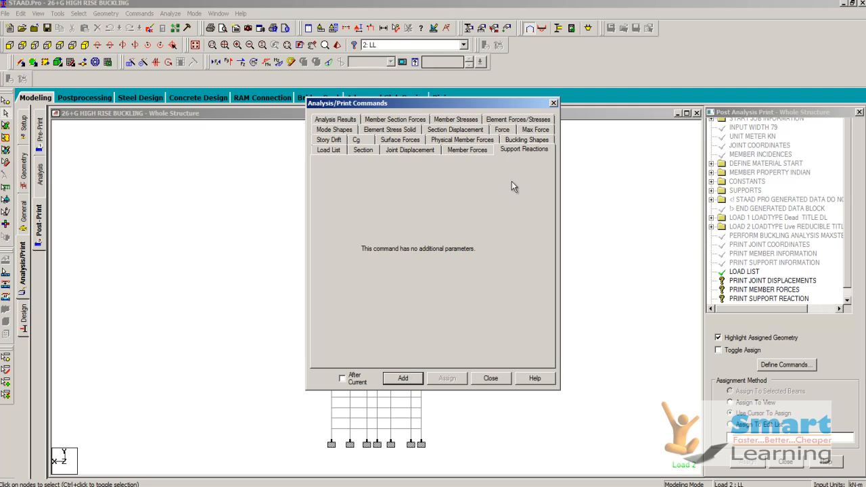
{"action": "left_click", "coordinate": [516, 141]}
{"action": "left_click", "coordinate": [405, 378]}
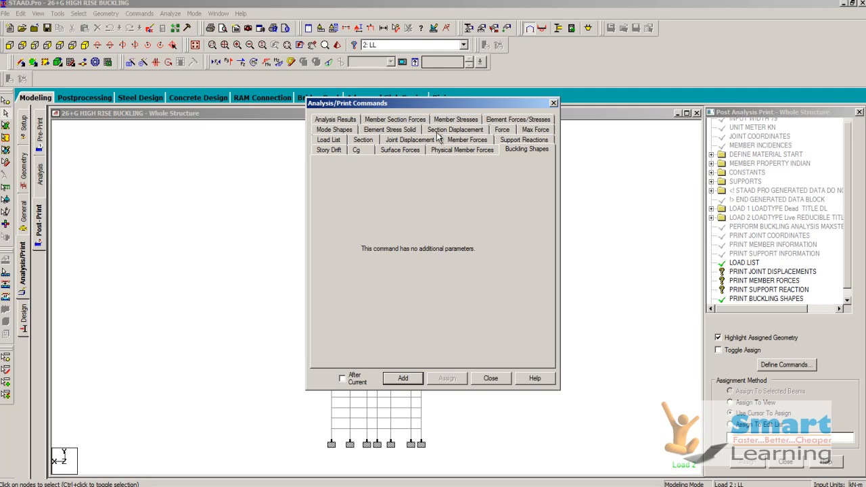
{"action": "left_click", "coordinate": [491, 378]}
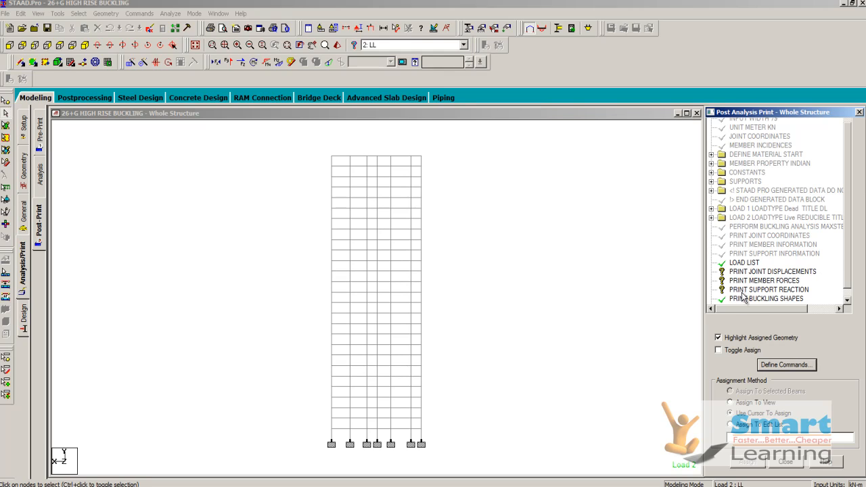
- Assign the PRINT JOINT DISPLACEMENTS command to the tower's nodes, window-selected above the supports
{"action": "left_click", "coordinate": [756, 273]}
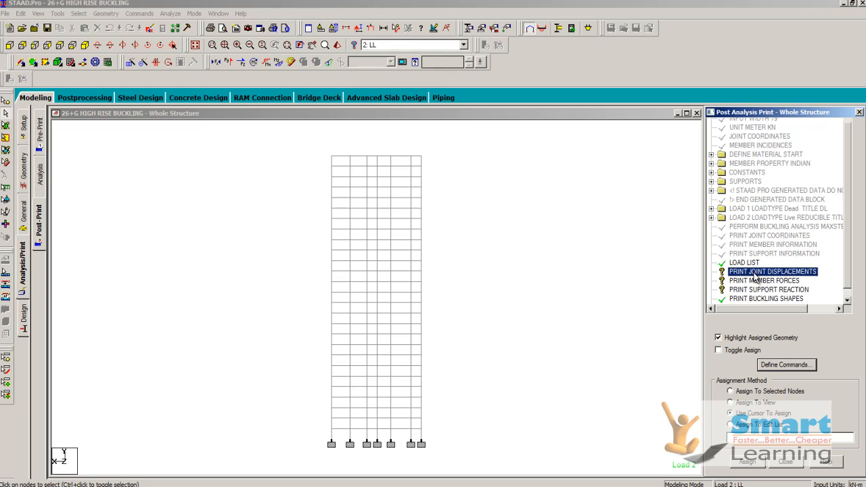
{"action": "right_click", "coordinate": [301, 157]}
{"action": "mouse_move", "coordinate": [331, 201]}
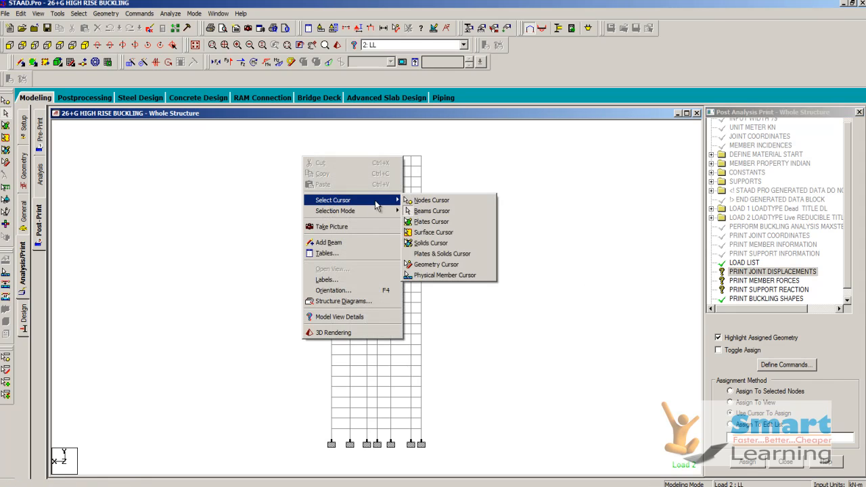
{"action": "left_click", "coordinate": [420, 201]}
{"action": "left_click_drag", "start_coordinate": [306, 146], "coordinate": [472, 441]}
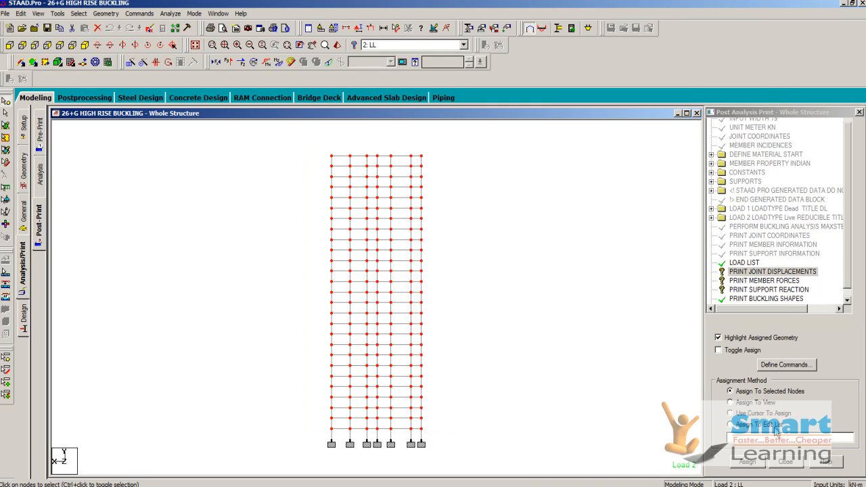
{"action": "left_click", "coordinate": [748, 464]}
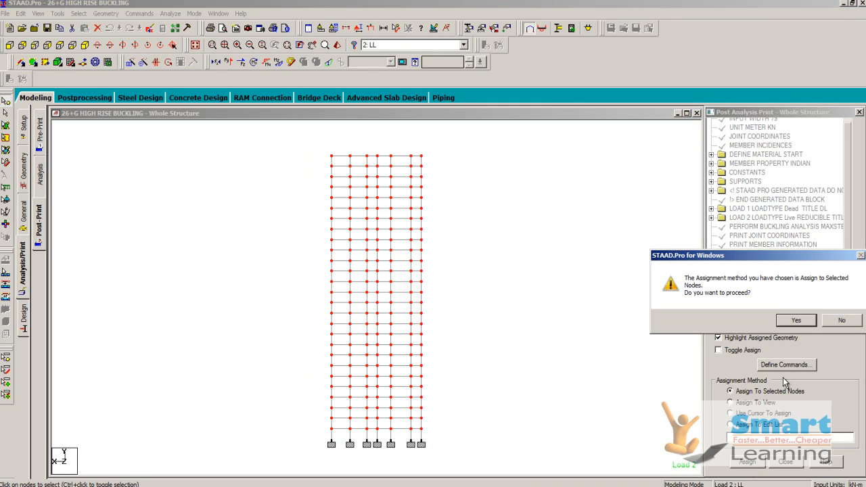
{"action": "left_click", "coordinate": [791, 320]}
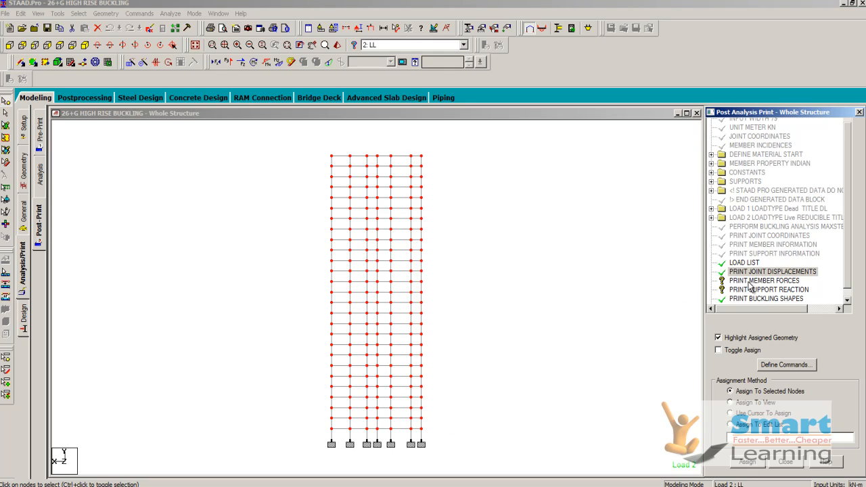
- Assign the PRINT MEMBER FORCES command to all of the tower's beams using a window selection
{"action": "left_click", "coordinate": [751, 281]}
{"action": "right_click", "coordinate": [471, 205]}
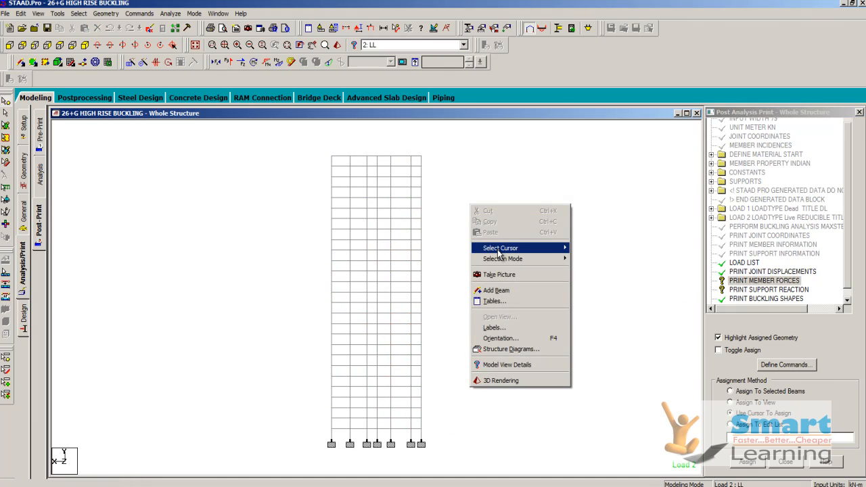
{"action": "mouse_move", "coordinate": [499, 251]}
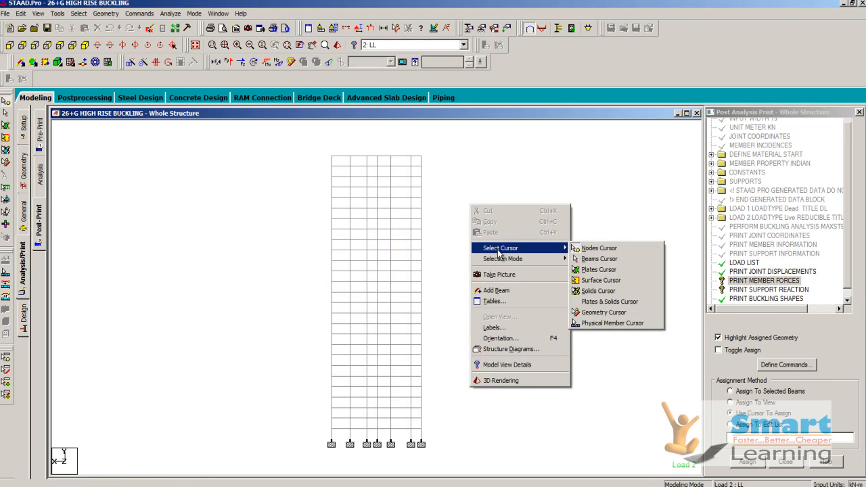
{"action": "left_click", "coordinate": [595, 259]}
{"action": "left_click_drag", "start_coordinate": [306, 146], "coordinate": [473, 450]}
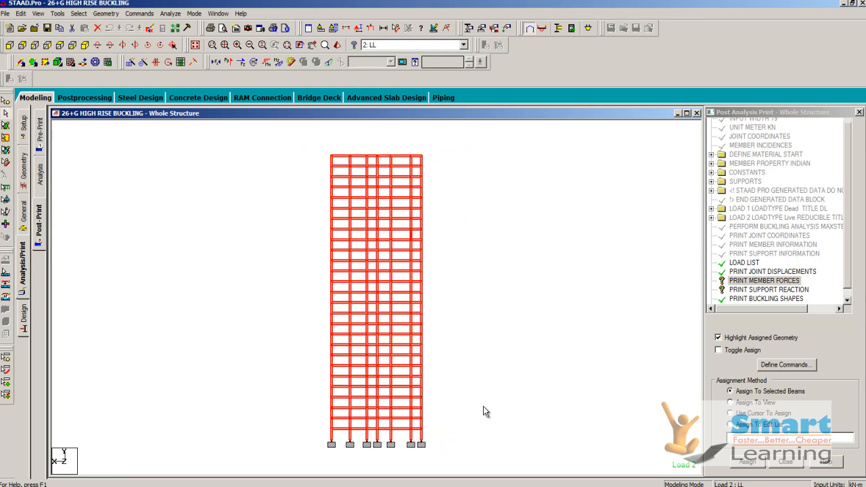
{"action": "left_click", "coordinate": [747, 462]}
{"action": "left_click", "coordinate": [789, 321]}
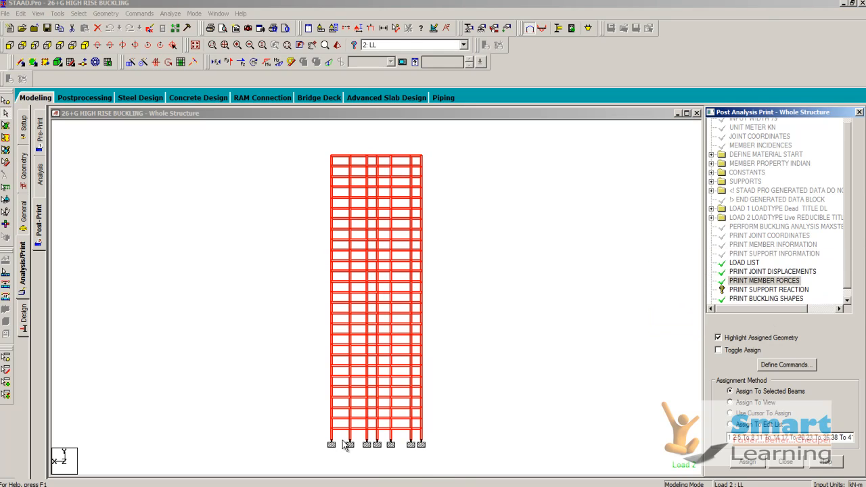
- Assign the PRINT SUPPORT REACTION command to the window-selected support nodes at the tower's base
{"action": "left_click", "coordinate": [772, 291]}
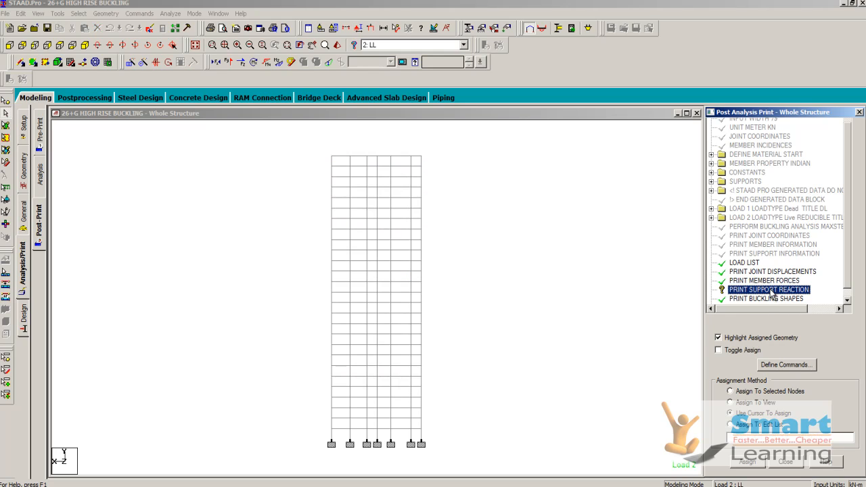
{"action": "right_click", "coordinate": [478, 360]}
{"action": "left_click", "coordinate": [612, 220]}
{"action": "left_click_drag", "start_coordinate": [291, 426], "coordinate": [315, 449]}
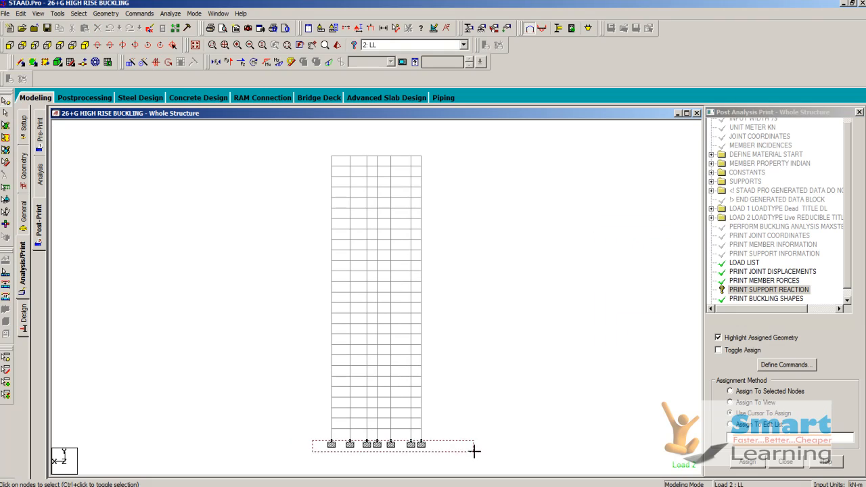
{"action": "left_click_drag", "start_coordinate": [454, 442], "coordinate": [295, 463]}
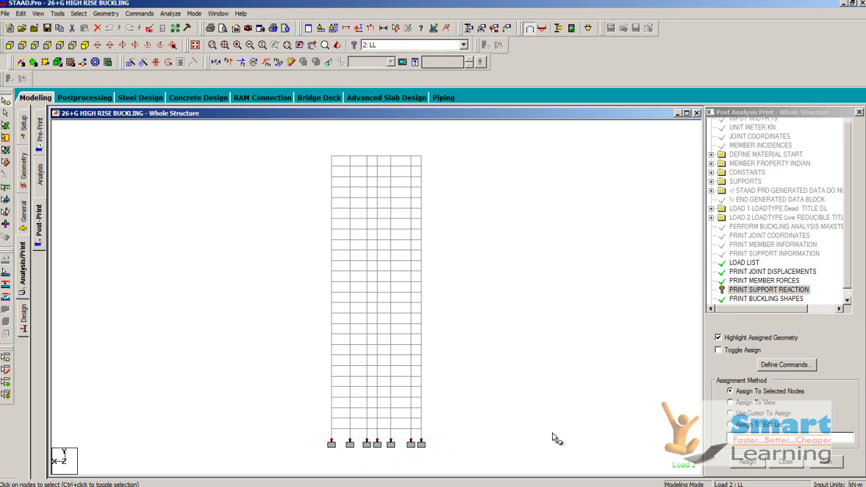
{"action": "left_click", "coordinate": [749, 463]}
{"action": "left_click", "coordinate": [796, 320]}
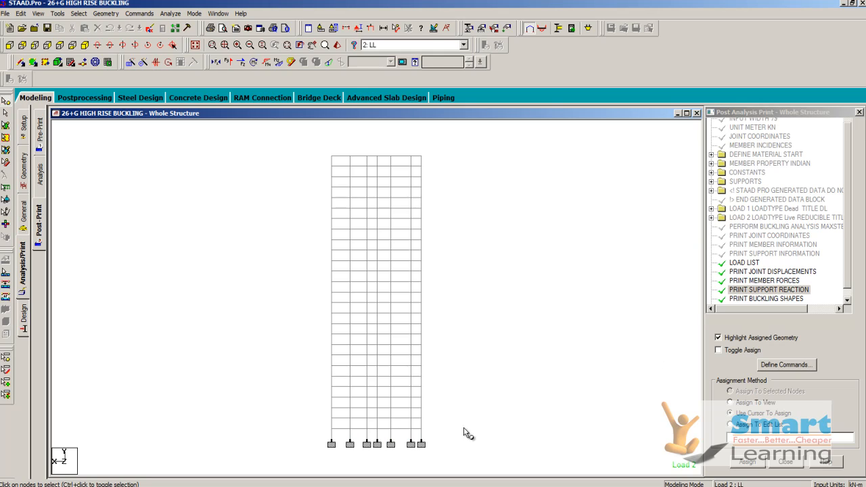
- Save the structure, run the analysis, and go to Post Processing Mode once it finishes
{"action": "left_click", "coordinate": [171, 14]}
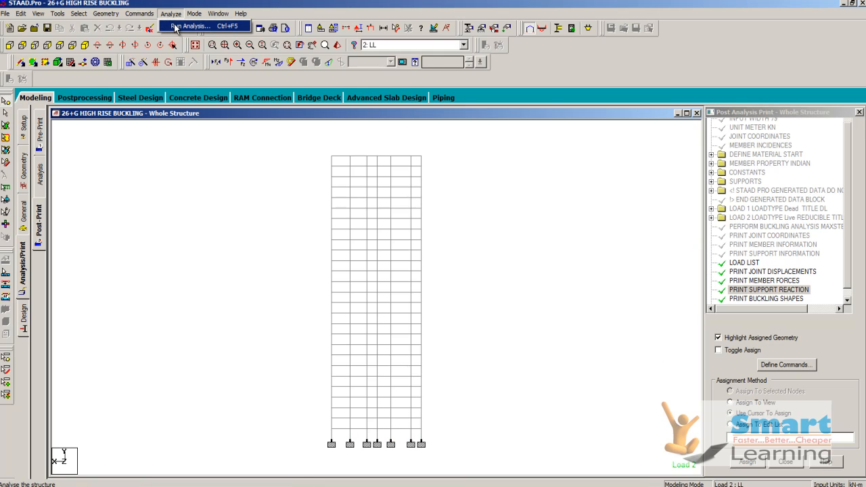
{"action": "left_click", "coordinate": [175, 27]}
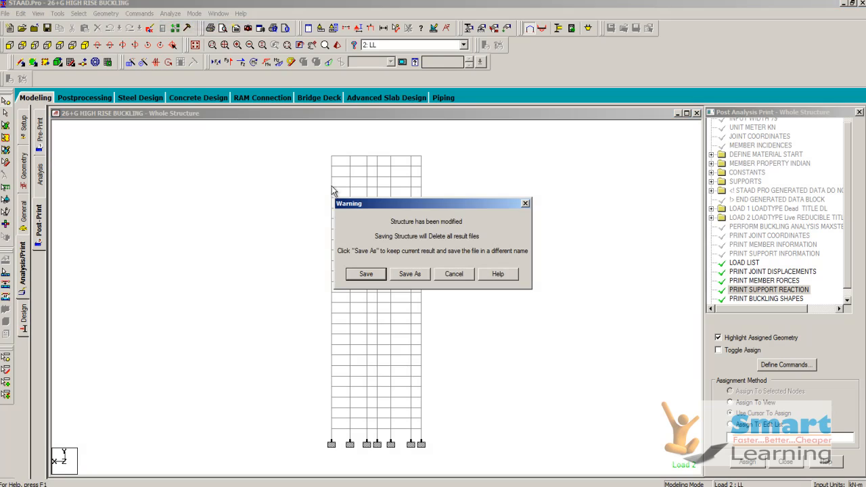
{"action": "left_click", "coordinate": [368, 276]}
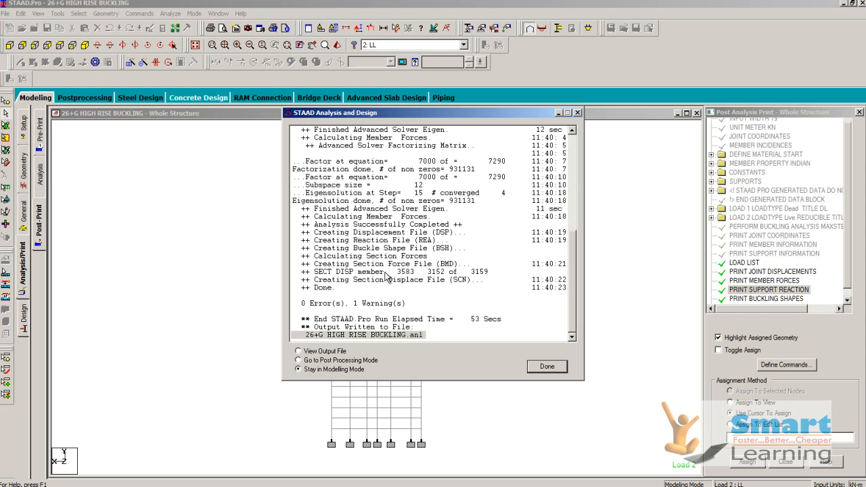
{"action": "left_click", "coordinate": [310, 362]}
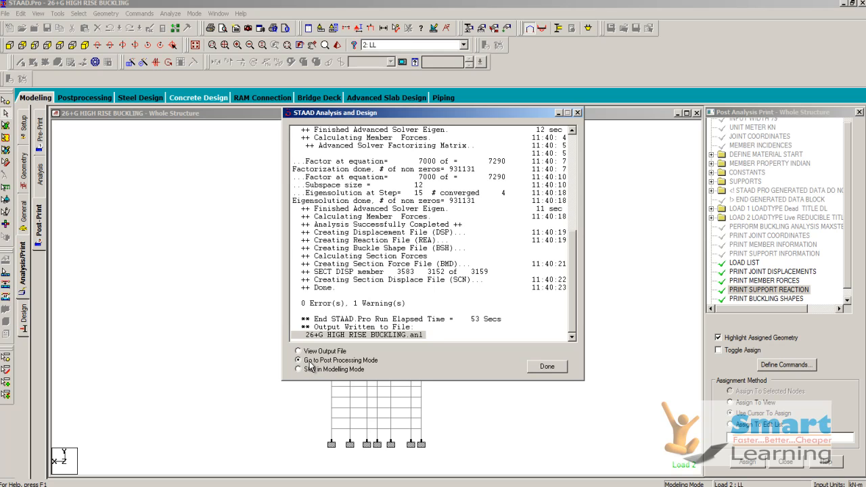
{"action": "left_click", "coordinate": [548, 366]}
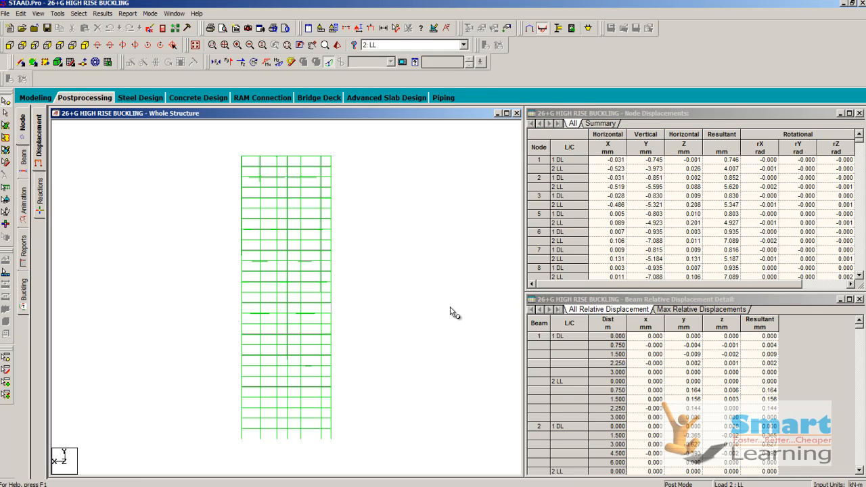
- Display the buckling results in isometric view and examine the tower's buckled shapes for modes 1 to 4
{"action": "left_click", "coordinate": [85, 45]}
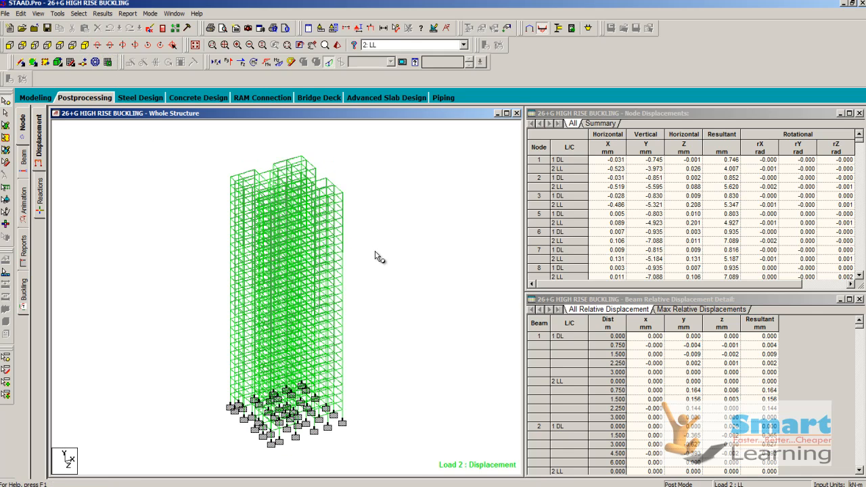
{"action": "left_click", "coordinate": [24, 295]}
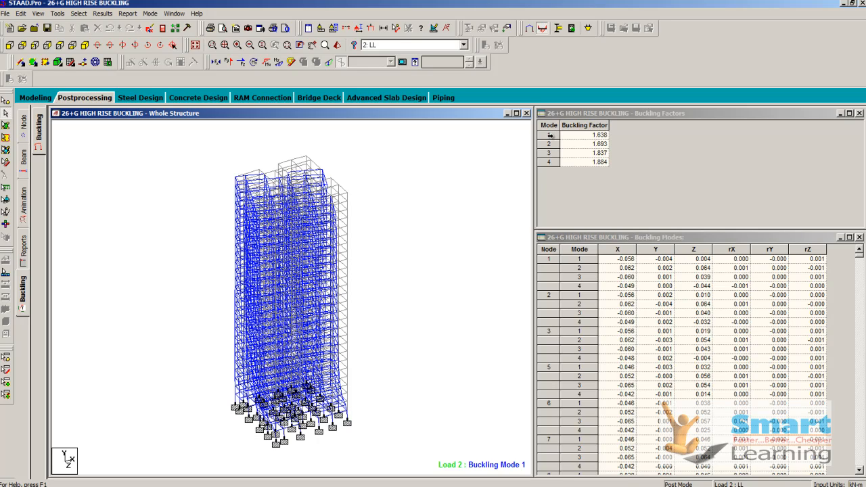
{"action": "left_click", "coordinate": [550, 134]}
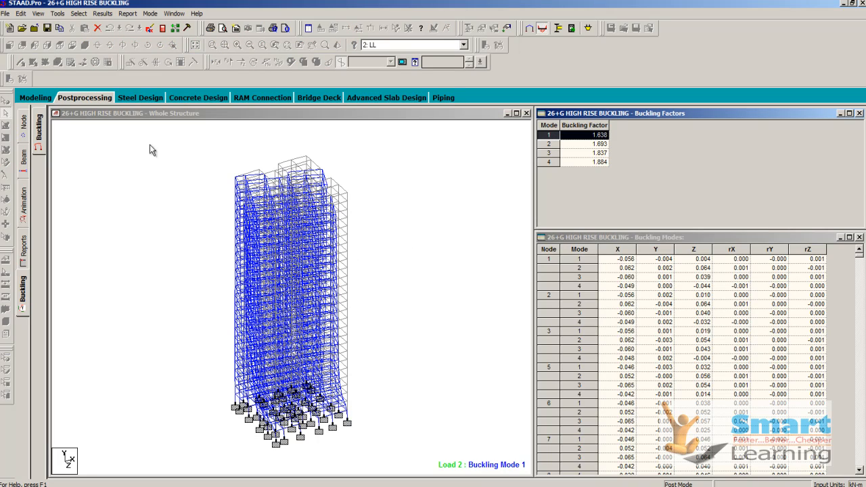
{"action": "left_click", "coordinate": [551, 144]}
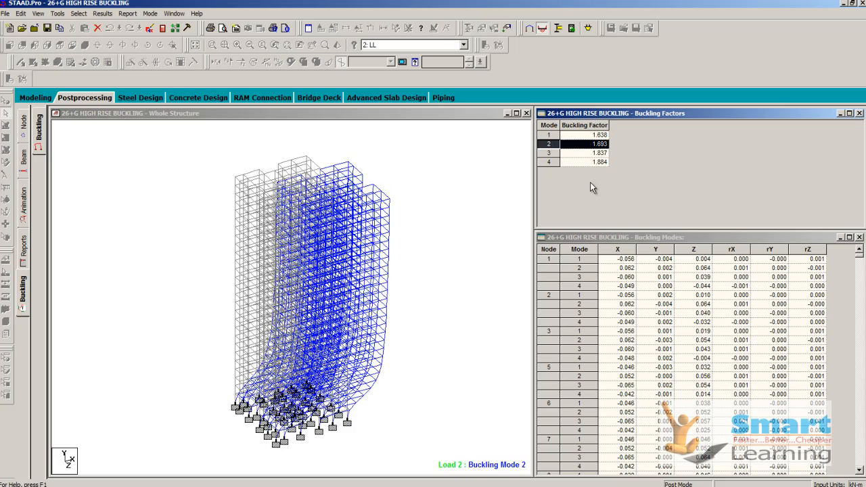
{"action": "left_click", "coordinate": [551, 153]}
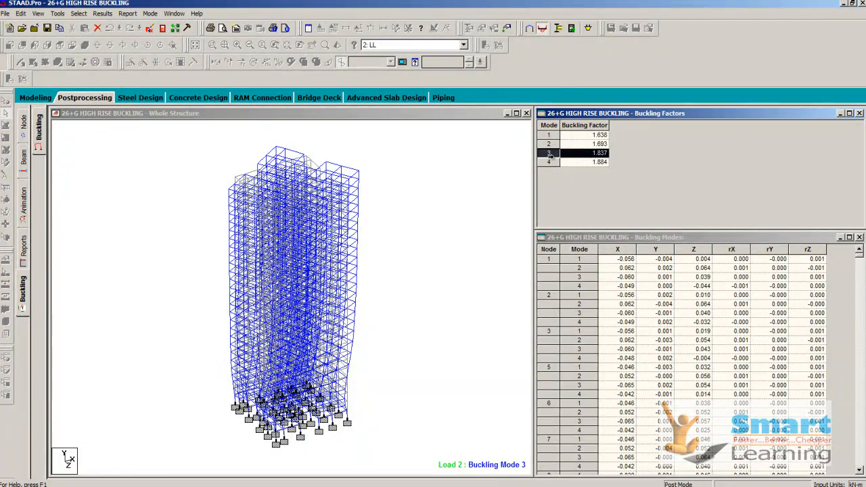
{"action": "left_click", "coordinate": [548, 163]}
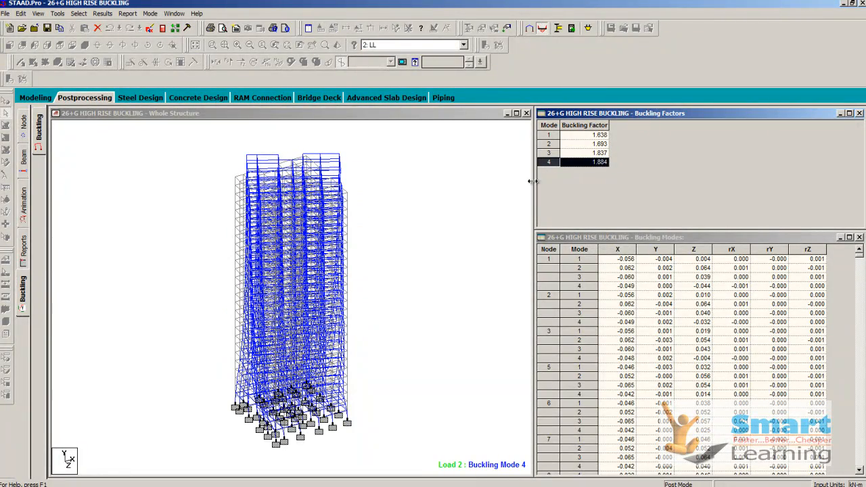
- Compare the plan view of buckling modes 4, 3, 2 and 1, and return to the isometric view of mode 1
{"action": "left_click", "coordinate": [146, 205]}
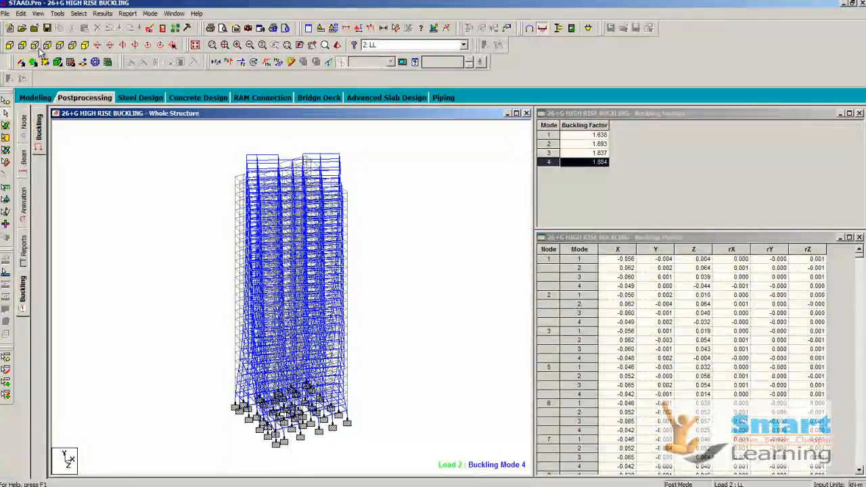
{"action": "left_click", "coordinate": [59, 45]}
{"action": "left_click", "coordinate": [60, 45]}
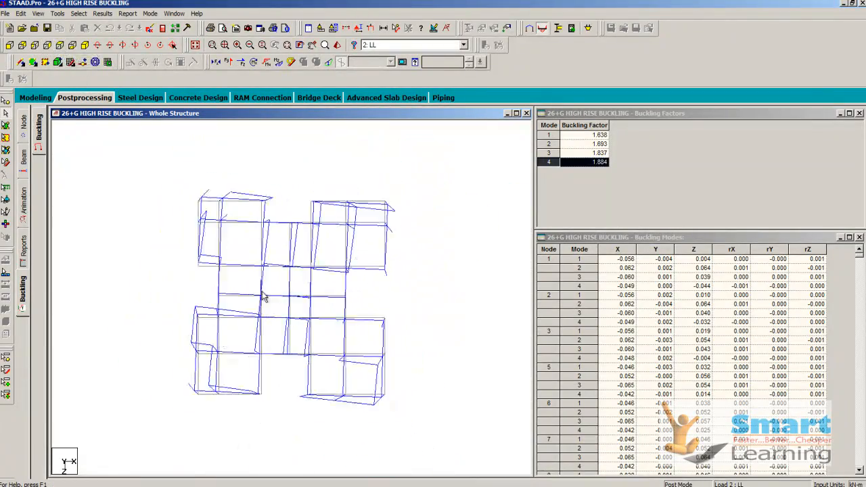
{"action": "left_click", "coordinate": [575, 153]}
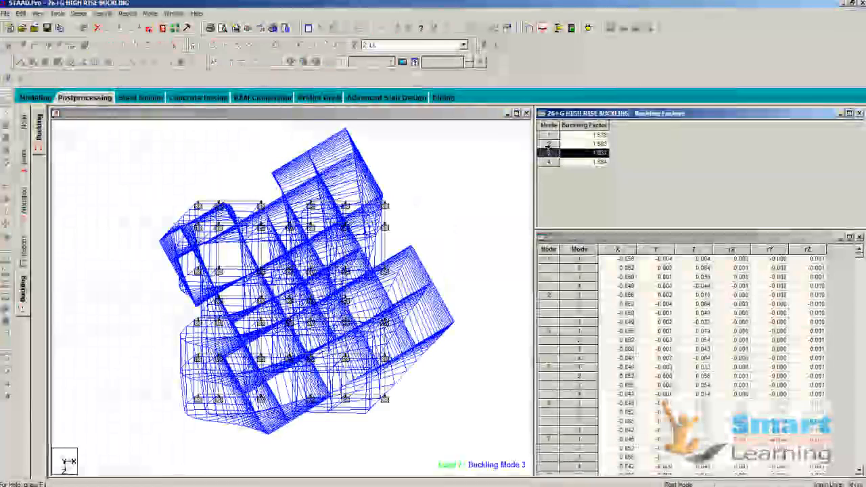
{"action": "left_click", "coordinate": [548, 143]}
{"action": "left_click", "coordinate": [549, 134]}
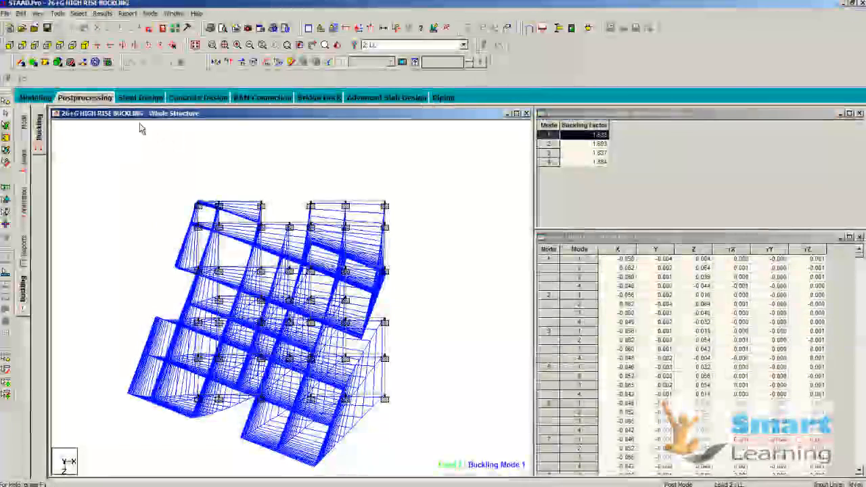
{"action": "scroll", "coordinate": [286, 264], "scroll_direction": "up", "scroll_amount": 1}
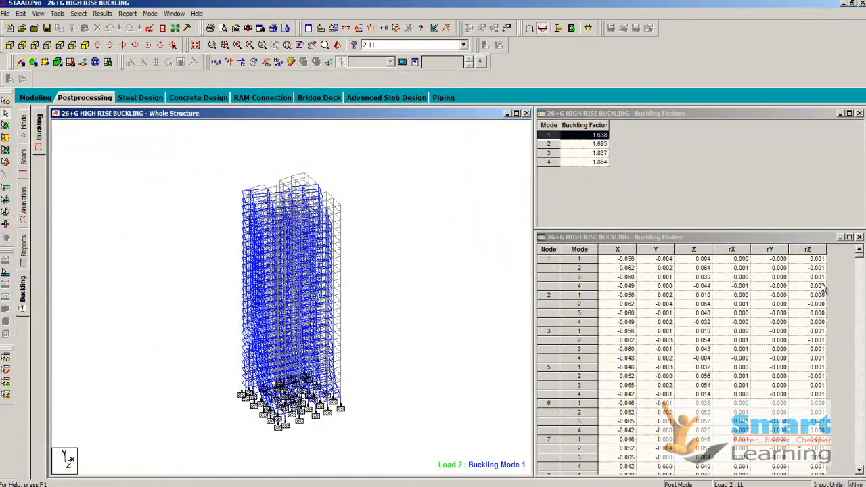
{"action": "left_click_drag", "start_coordinate": [724, 237], "coordinate": [700, 208]}
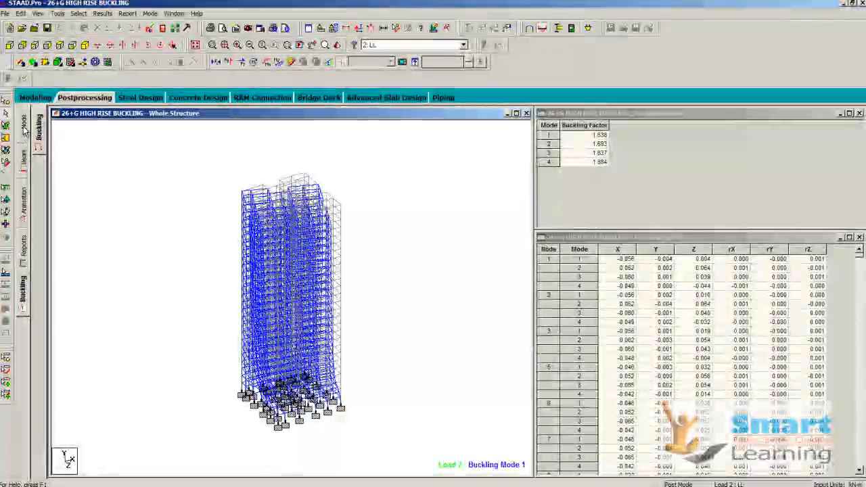
- Display the node support reactions and inspect the tower's base supports in a separate zoom window, closing it when finished
{"action": "left_click", "coordinate": [24, 130]}
{"action": "left_click", "coordinate": [40, 191]}
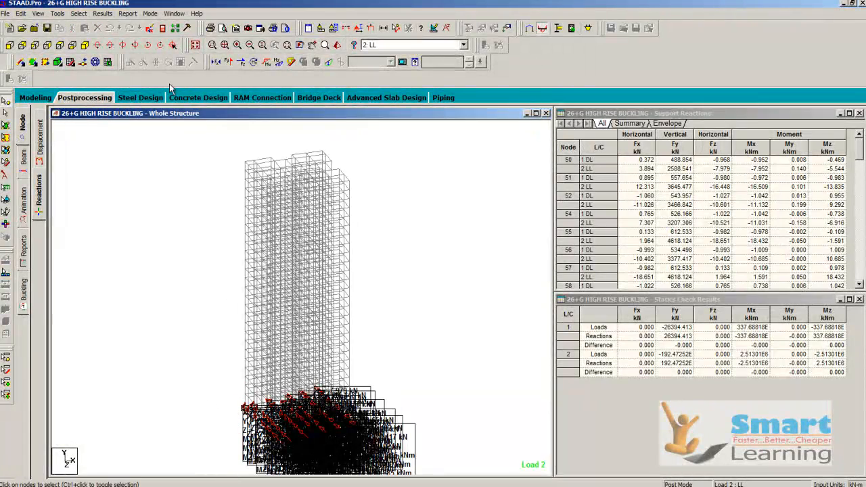
{"action": "left_click", "coordinate": [213, 46]}
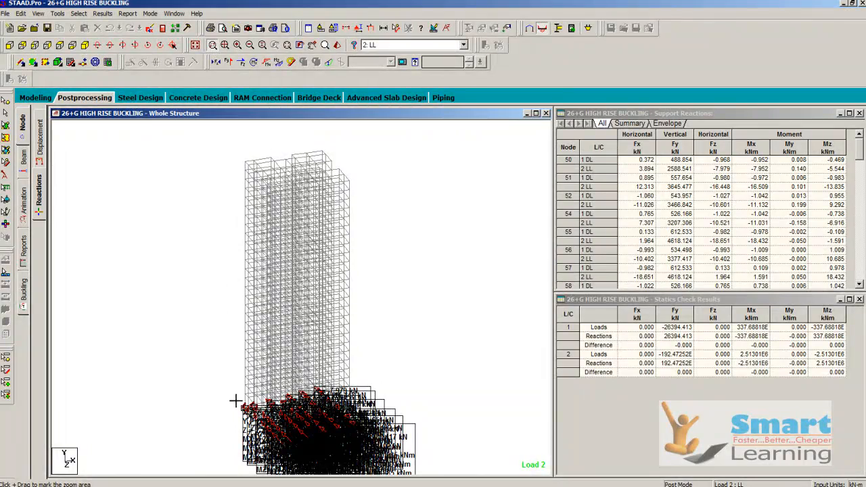
{"action": "left_click_drag", "start_coordinate": [242, 436], "coordinate": [280, 451]}
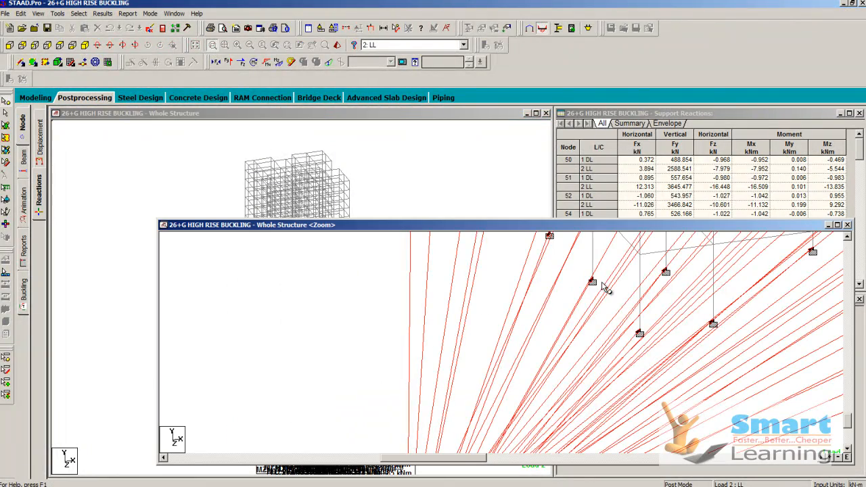
{"action": "scroll", "coordinate": [544, 333], "scroll_direction": "down", "scroll_amount": 10}
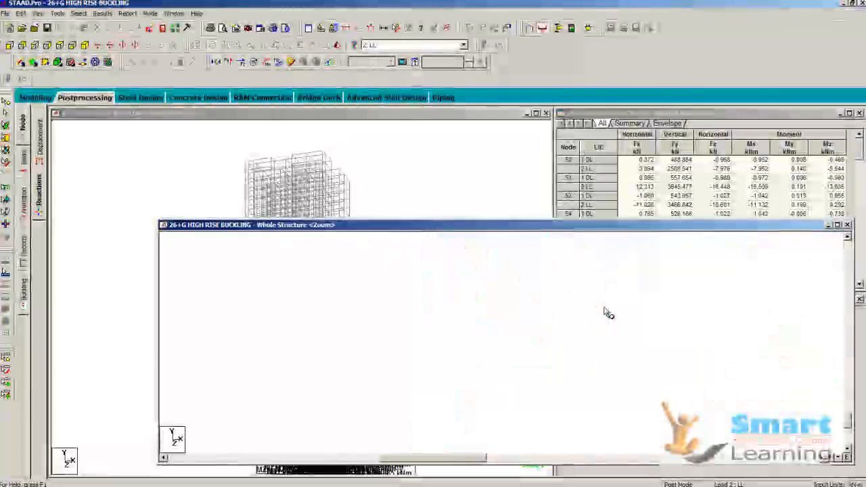
{"action": "scroll", "coordinate": [592, 337], "scroll_direction": "up", "scroll_amount": 5}
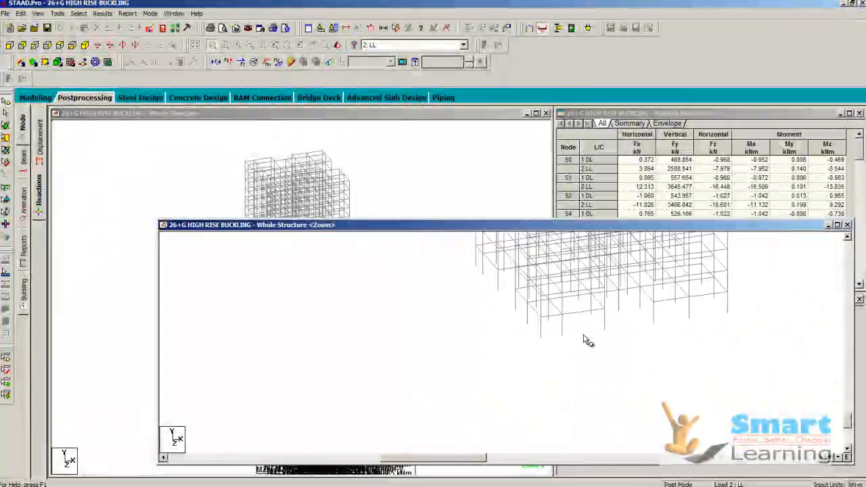
{"action": "scroll", "coordinate": [691, 315], "scroll_direction": "down", "scroll_amount": 6}
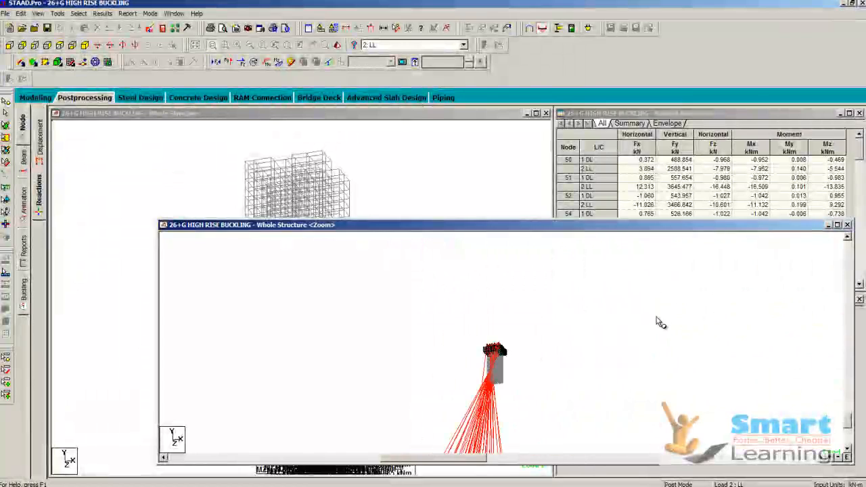
{"action": "left_click", "coordinate": [848, 225]}
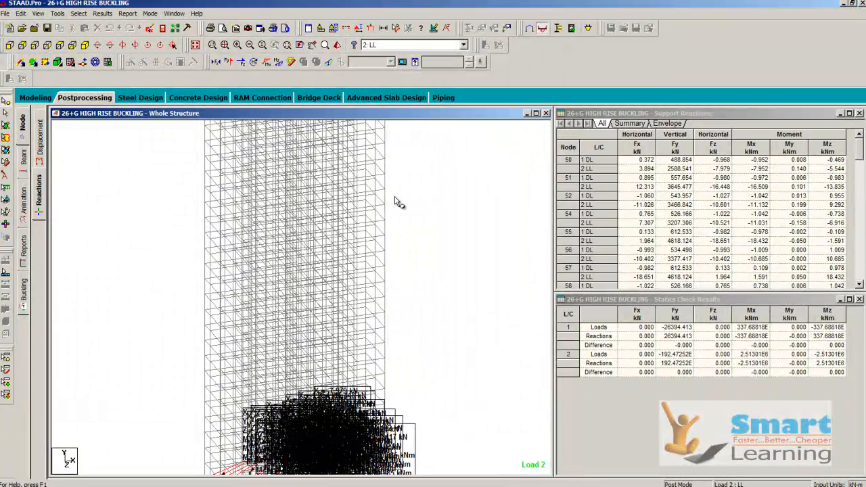
- Examine the reaction arrows at the base supports from a tilted angle and in a flat elevation view
{"action": "key", "text": "Down"}
{"action": "key", "text": "Down"}
{"action": "key", "text": "Down"}
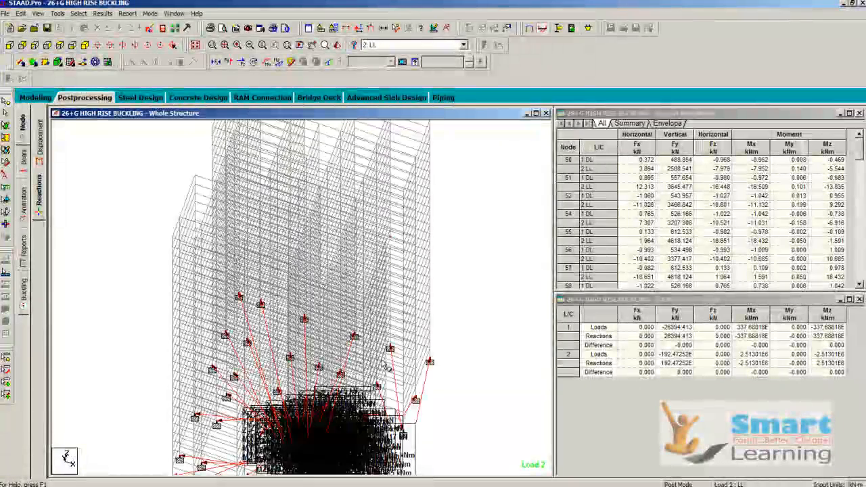
{"action": "scroll", "coordinate": [269, 372], "scroll_direction": "up", "scroll_amount": 1}
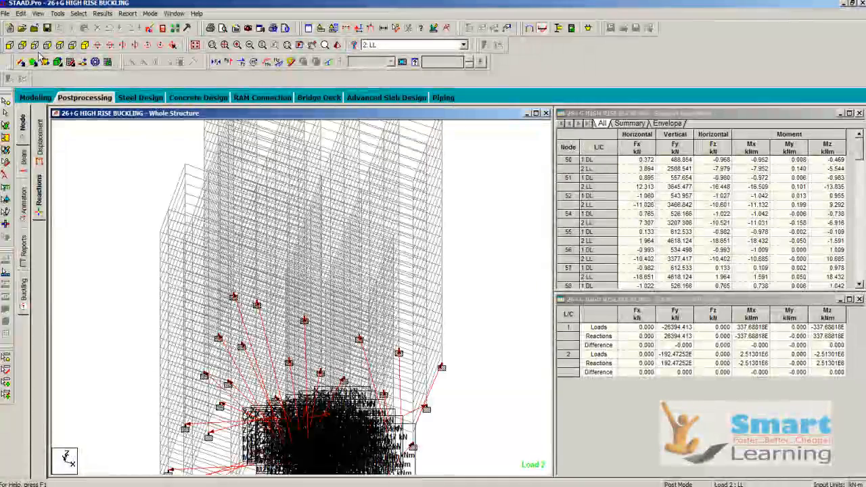
{"action": "left_click", "coordinate": [22, 45]}
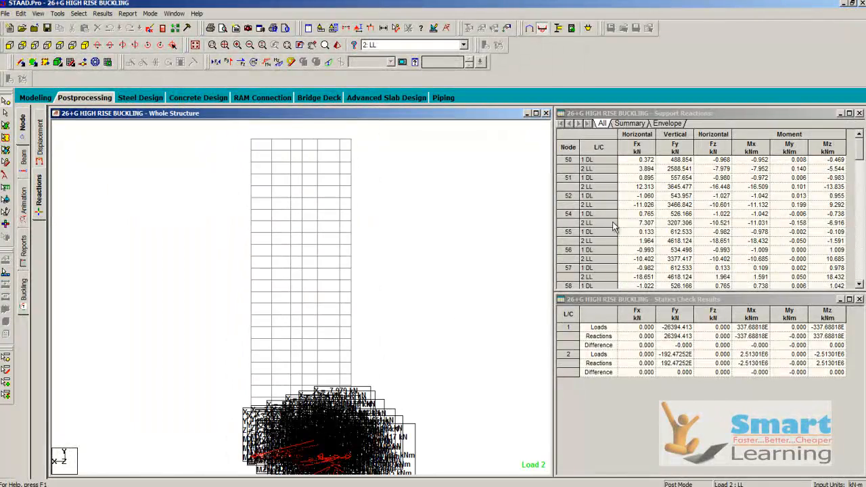
- Enlarge the Support Reactions table over the Statics Check Results and review node 50's reactions for 1 DL and 2 LL
{"action": "left_click_drag", "start_coordinate": [616, 306], "coordinate": [603, 344]}
{"action": "left_click_drag", "start_coordinate": [632, 292], "coordinate": [621, 472]}
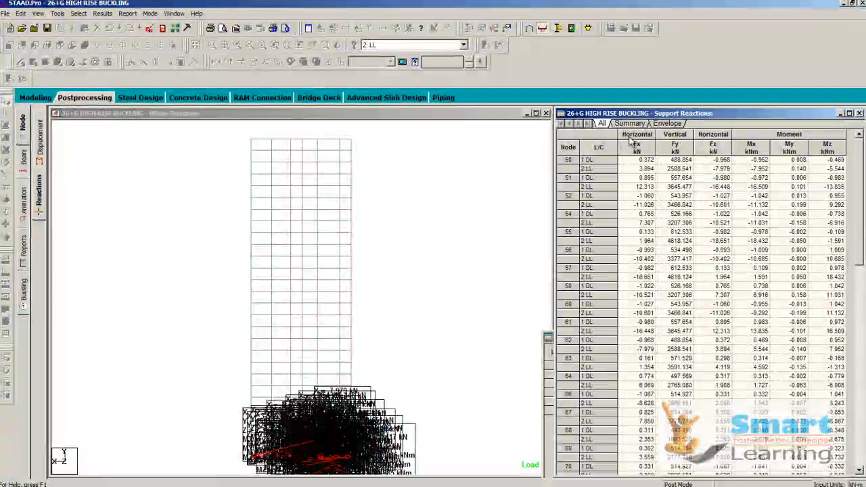
{"action": "left_click", "coordinate": [584, 161]}
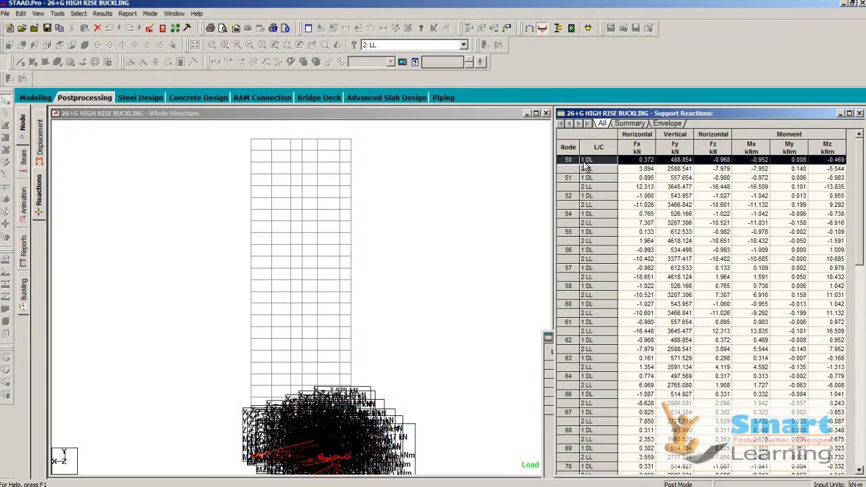
{"action": "left_click", "coordinate": [590, 169]}
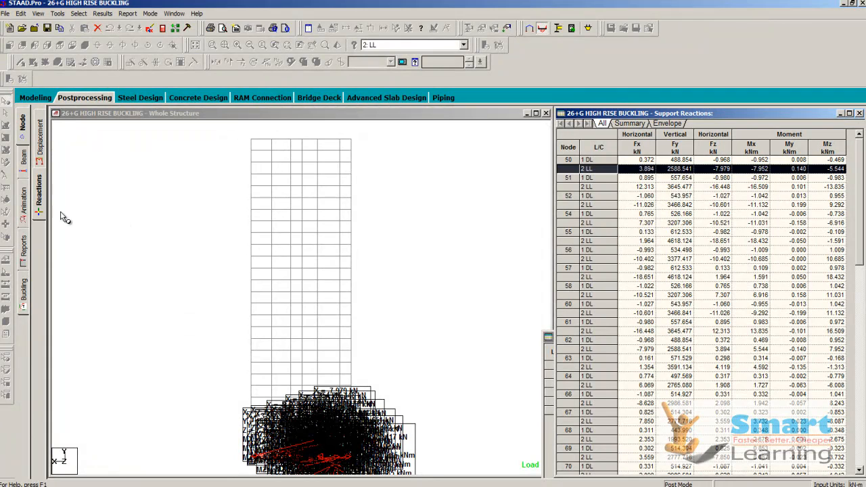
- Display the node displacement results and review the Node Displacements table down to its last node
{"action": "left_click", "coordinate": [38, 137]}
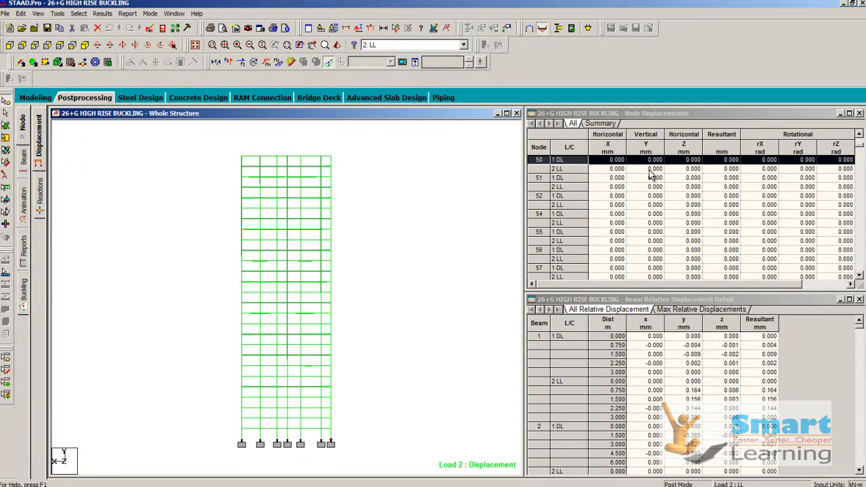
{"action": "scroll", "coordinate": [700, 228], "scroll_direction": "down", "scroll_amount": 1}
{"action": "left_click_drag", "start_coordinate": [860, 146], "coordinate": [864, 203]}
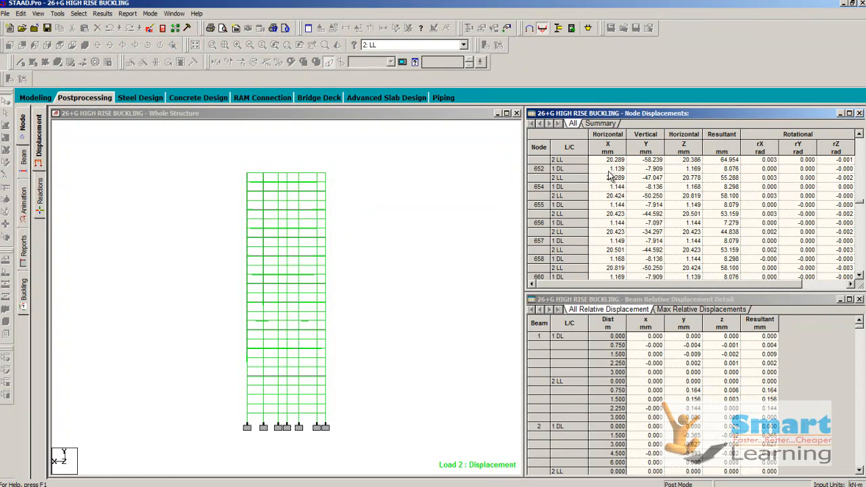
{"action": "scroll", "coordinate": [697, 230], "scroll_direction": "down", "scroll_amount": 8}
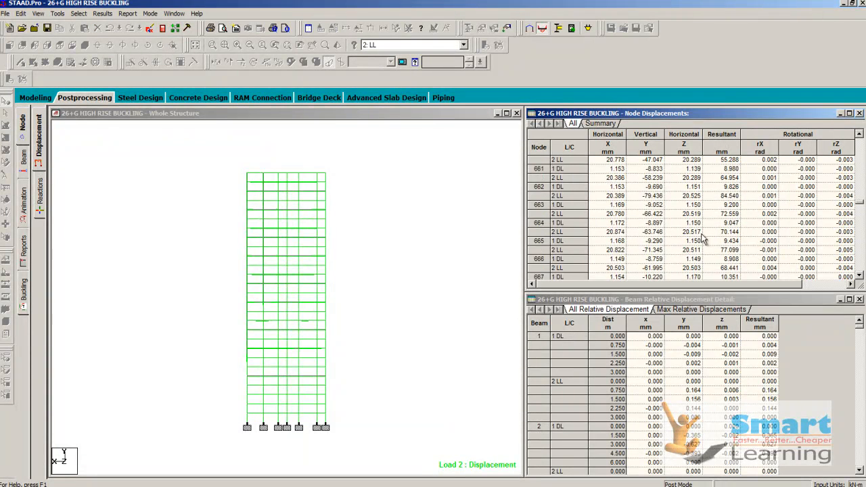
{"action": "scroll", "coordinate": [704, 238], "scroll_direction": "down", "scroll_amount": 12}
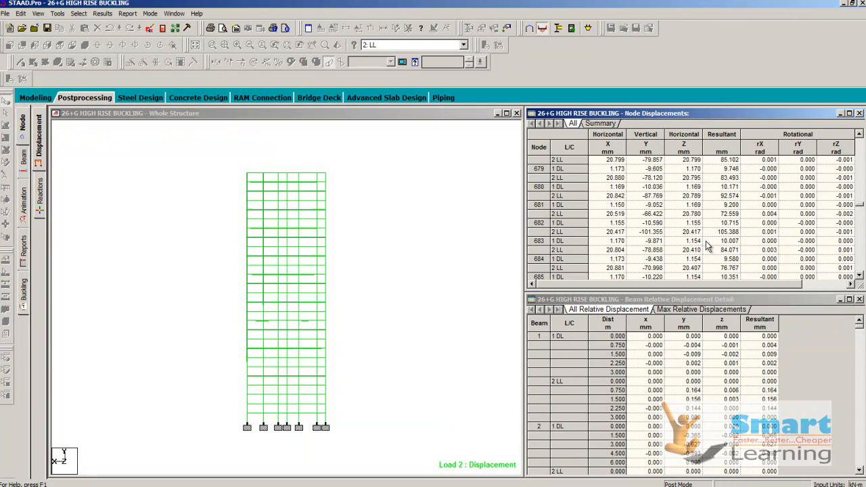
{"action": "scroll", "coordinate": [862, 208], "scroll_direction": "down", "scroll_amount": 10}
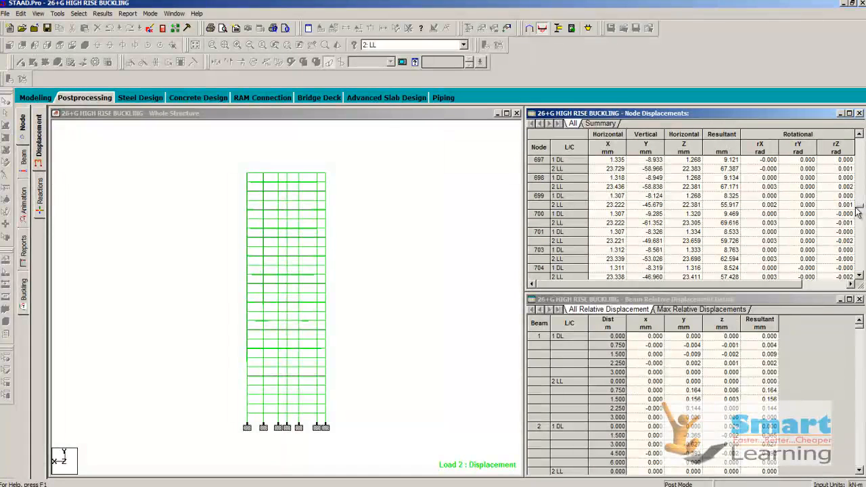
{"action": "left_click_drag", "start_coordinate": [862, 276], "coordinate": [862, 279]}
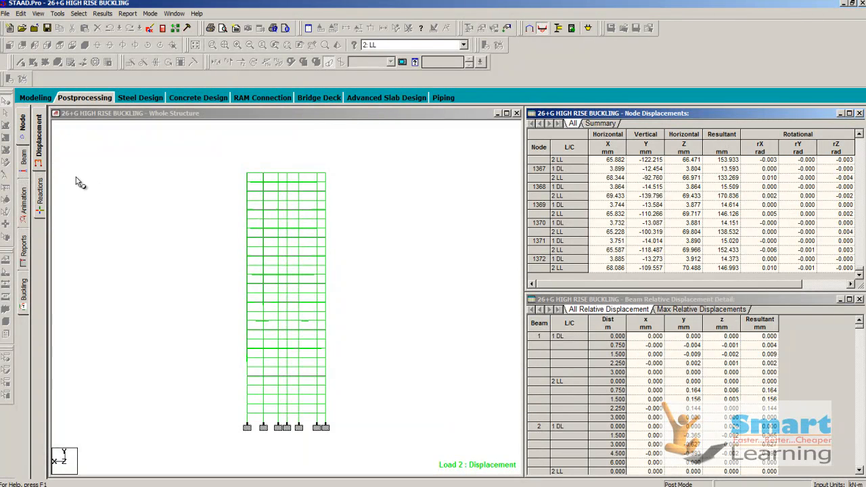
- Display the beam force results for load 2: LL and examine the Bending Z diagrams across the tower in an isometric view
{"action": "left_click", "coordinate": [25, 166]}
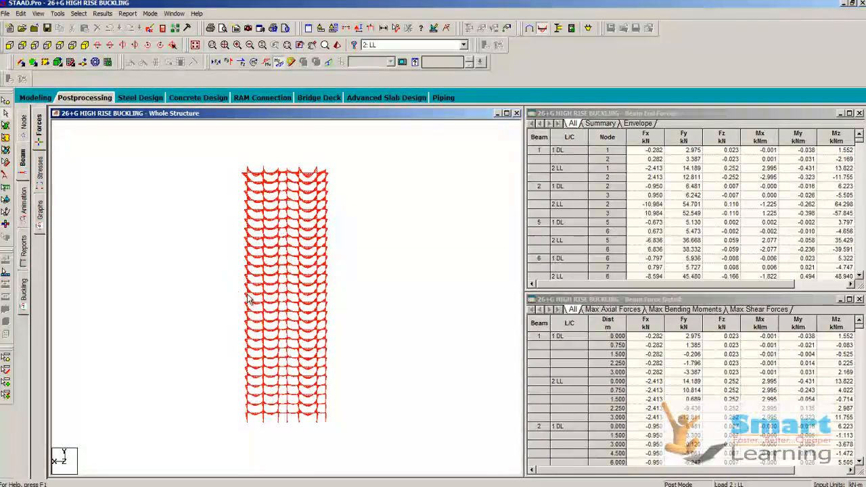
{"action": "scroll", "coordinate": [237, 292], "scroll_direction": "up", "scroll_amount": 8}
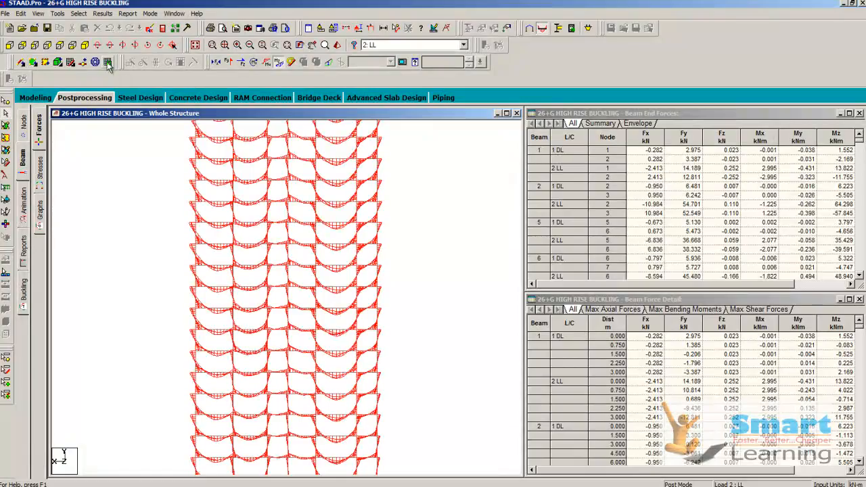
{"action": "left_click", "coordinate": [85, 45]}
{"action": "scroll", "coordinate": [203, 217], "scroll_direction": "up", "scroll_amount": 5}
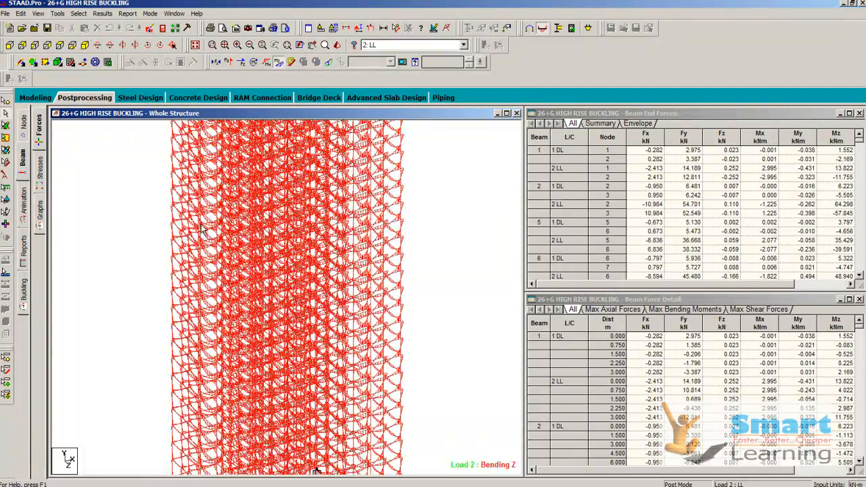
{"action": "middle_click_drag", "start_coordinate": [206, 221], "coordinate": [316, 472]}
{"action": "scroll", "coordinate": [281, 289], "scroll_direction": "up", "scroll_amount": 3}
{"action": "middle_click_drag", "start_coordinate": [318, 128], "coordinate": [325, 295]}
{"action": "scroll", "coordinate": [324, 300], "scroll_direction": "up", "scroll_amount": 5}
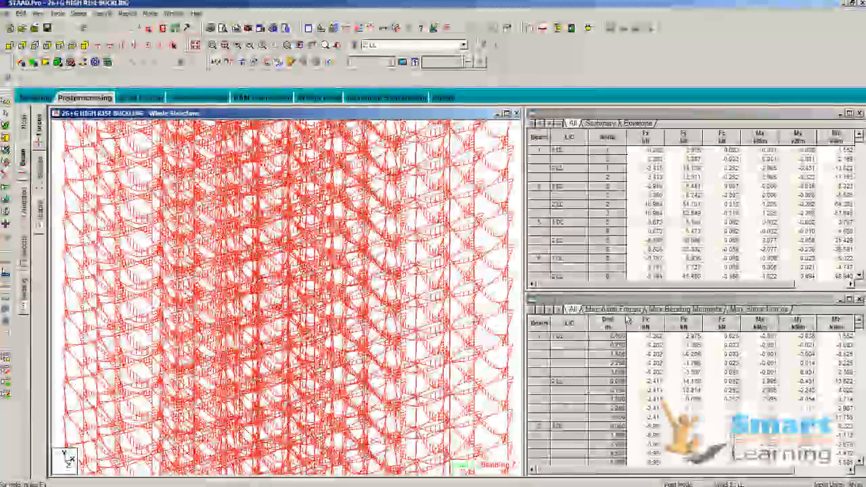
- Review the maximum axial forces, bending moments and shear forces in the Beam Force Detail table, going further down the shear results
{"action": "left_click", "coordinate": [613, 310]}
{"action": "left_click", "coordinate": [674, 310]}
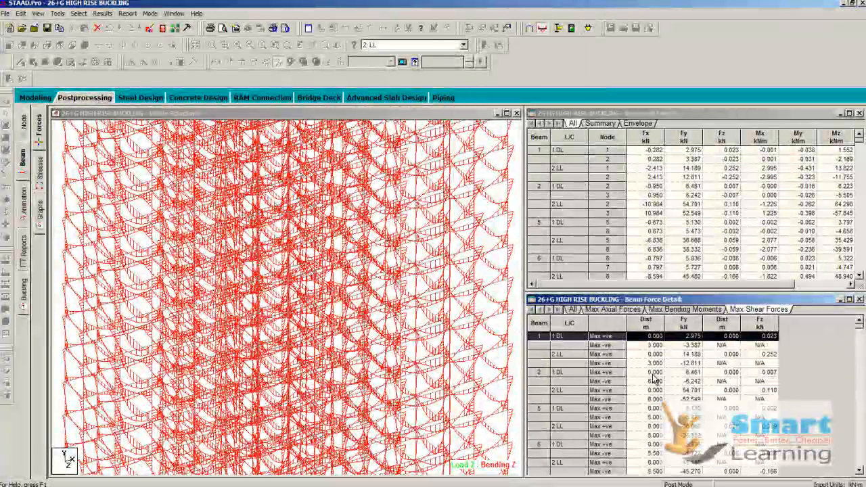
{"action": "left_click", "coordinate": [759, 309]}
{"action": "scroll", "coordinate": [656, 381], "scroll_direction": "down", "scroll_amount": 6}
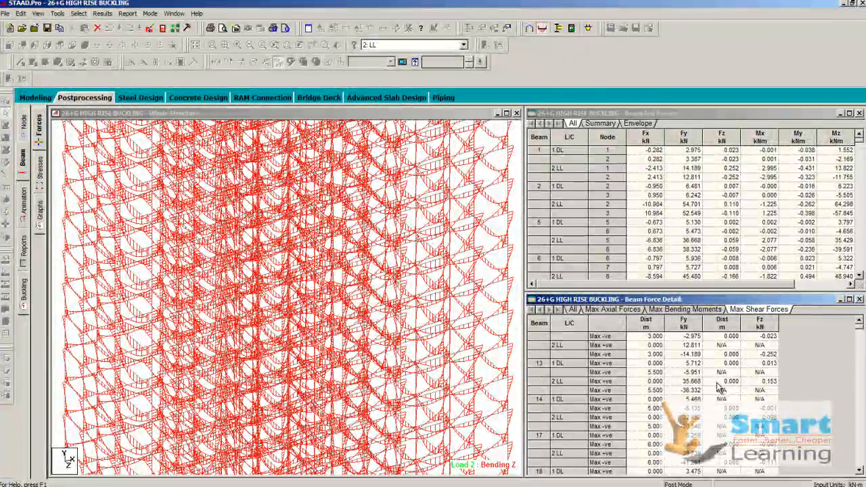
{"action": "left_click", "coordinate": [514, 291]}
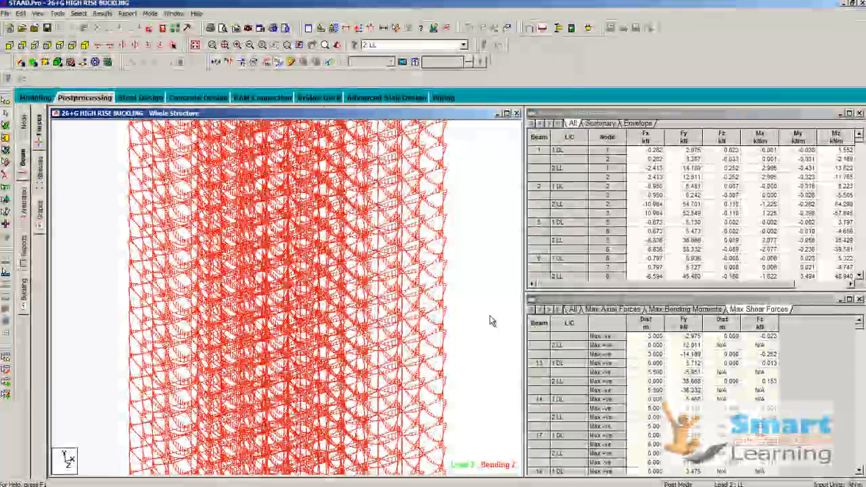
- Display the beam graphs and pick individual tower members to inspect their Mz, Fy and Fx diagrams
{"action": "left_click", "coordinate": [40, 215]}
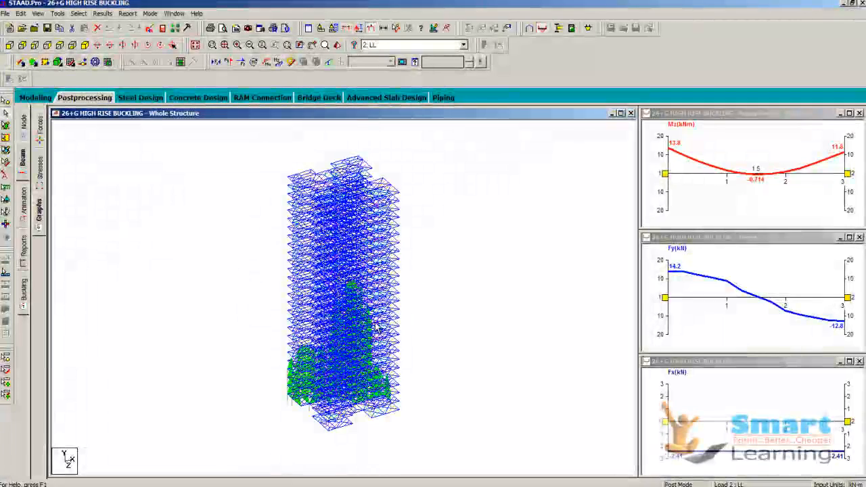
{"action": "left_click", "coordinate": [377, 328]}
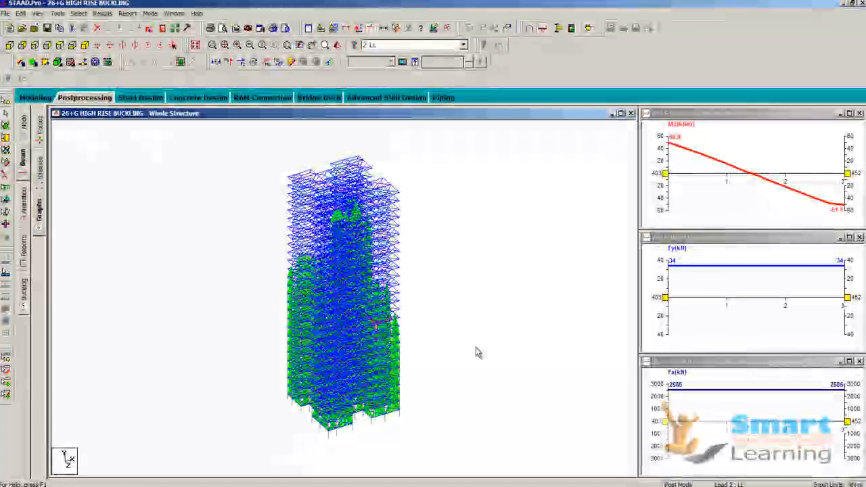
{"action": "scroll", "coordinate": [312, 380], "scroll_direction": "up", "scroll_amount": 3}
{"action": "scroll", "coordinate": [313, 380], "scroll_direction": "up", "scroll_amount": 2}
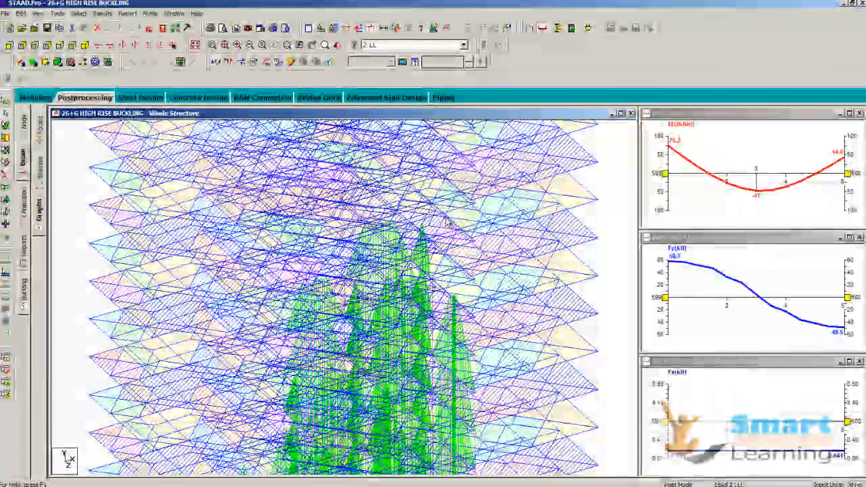
{"action": "scroll", "coordinate": [446, 260], "scroll_direction": "down", "scroll_amount": 1}
- Activate the Beams Cursor and window-select members on the tower to inspect their force graphs
{"action": "right_click", "coordinate": [88, 182]}
{"action": "mouse_move", "coordinate": [113, 234]}
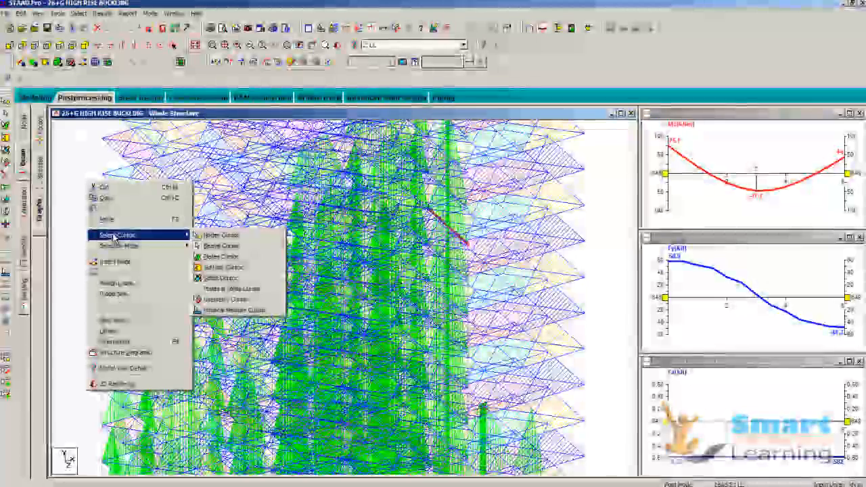
{"action": "left_click", "coordinate": [220, 245]}
{"action": "left_click_drag", "start_coordinate": [79, 211], "coordinate": [247, 299]}
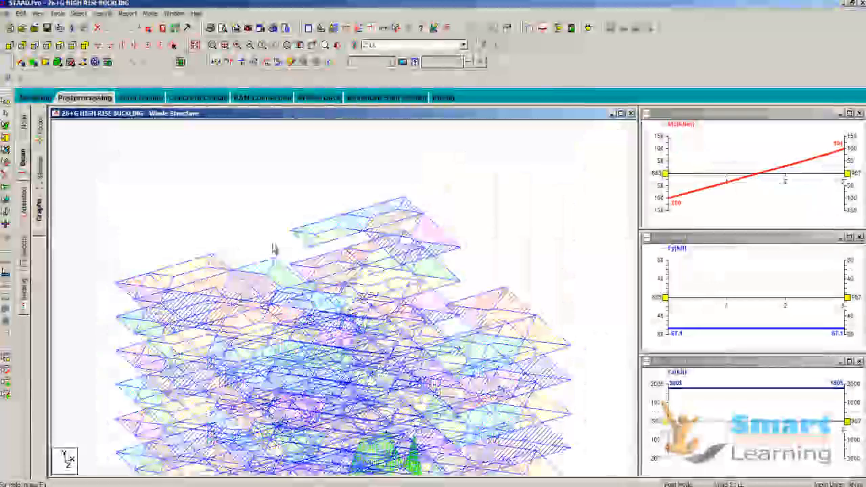
- Switch to a flat side elevation, select a floor beam to review its moment, shear and axial graphs, and clear the selection
{"action": "left_click", "coordinate": [35, 45]}
{"action": "scroll", "coordinate": [291, 239], "scroll_direction": "down", "scroll_amount": 1}
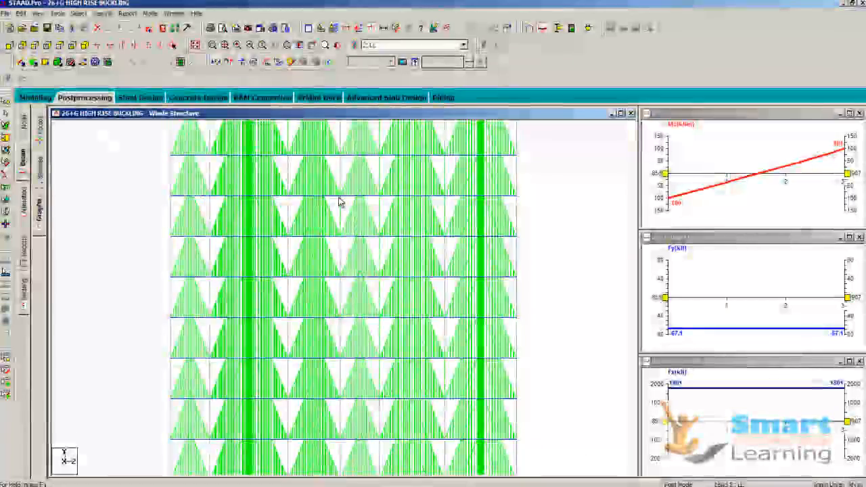
{"action": "left_click", "coordinate": [325, 197]}
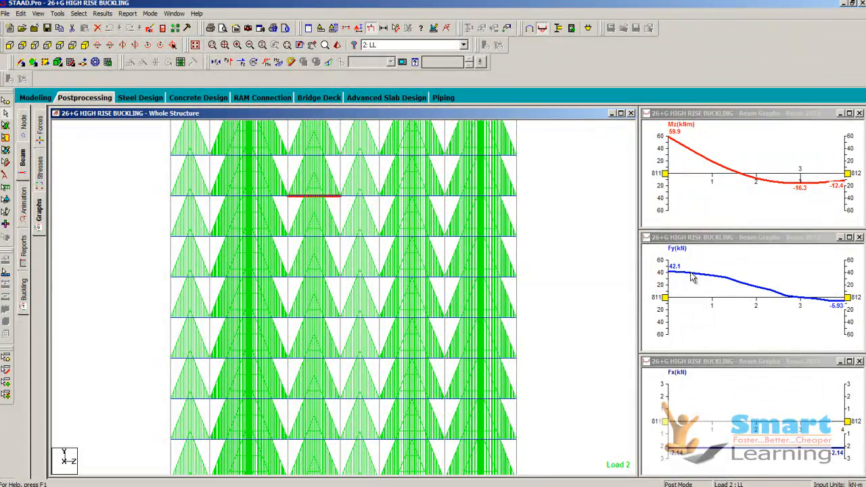
{"action": "left_click", "coordinate": [562, 291]}
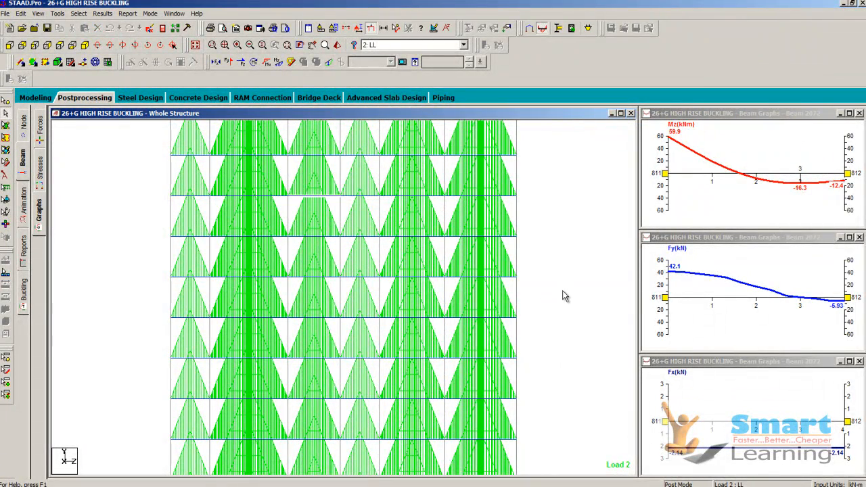
- Animate the structure's deflection with a target frame rate raised by three steps, applying the animation settings
{"action": "left_click", "coordinate": [25, 211]}
{"action": "left_click", "coordinate": [342, 143]}
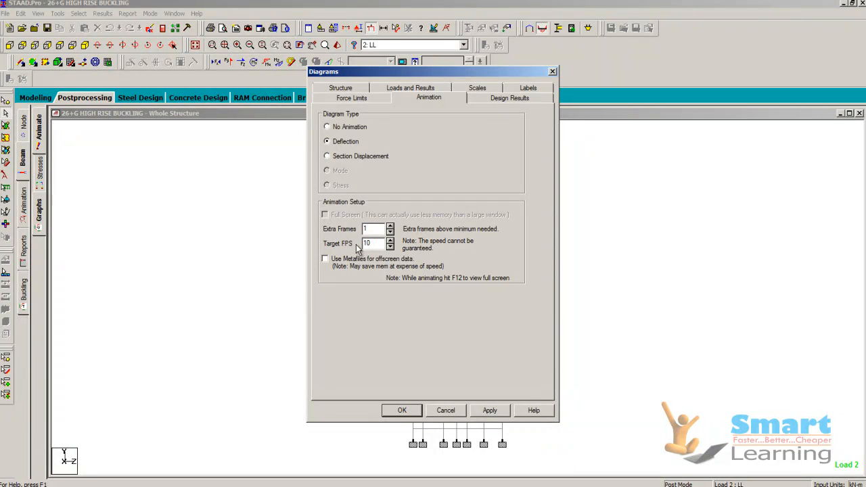
{"action": "left_click", "coordinate": [390, 240]}
{"action": "left_click", "coordinate": [390, 240]}
{"action": "left_click", "coordinate": [390, 239]}
{"action": "left_click", "coordinate": [390, 239]}
{"action": "left_click", "coordinate": [390, 239]}
{"action": "left_click", "coordinate": [491, 410]}
{"action": "left_click", "coordinate": [405, 410]}
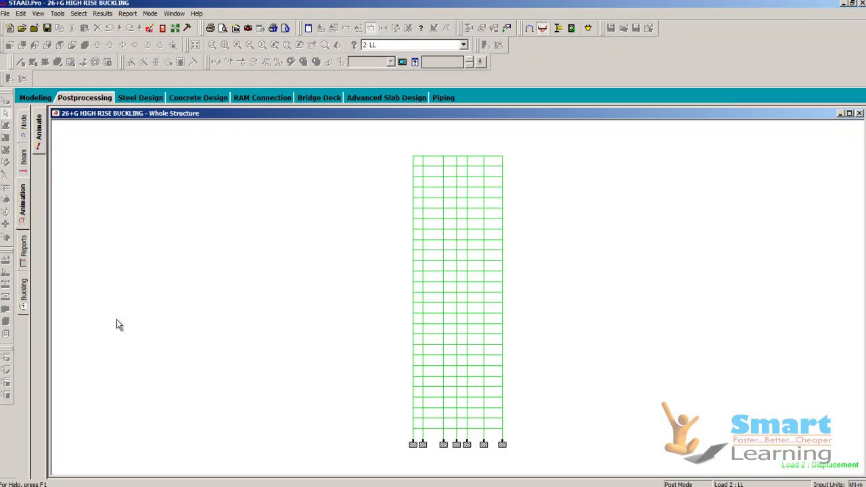
- Open the report setup, look through the available Output items down to Statics Check Results, and leave without changing the report
{"action": "left_click", "coordinate": [22, 258]}
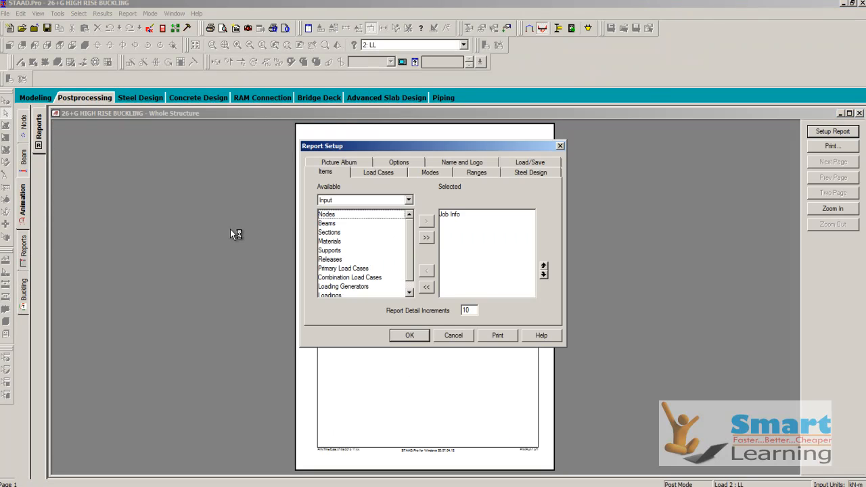
{"action": "left_click", "coordinate": [330, 201]}
{"action": "left_click", "coordinate": [338, 218]}
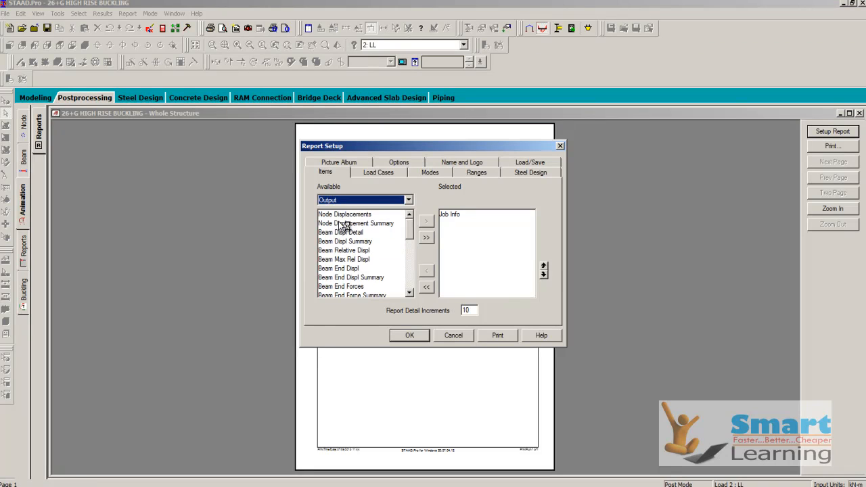
{"action": "left_click_drag", "start_coordinate": [406, 235], "coordinate": [410, 279]}
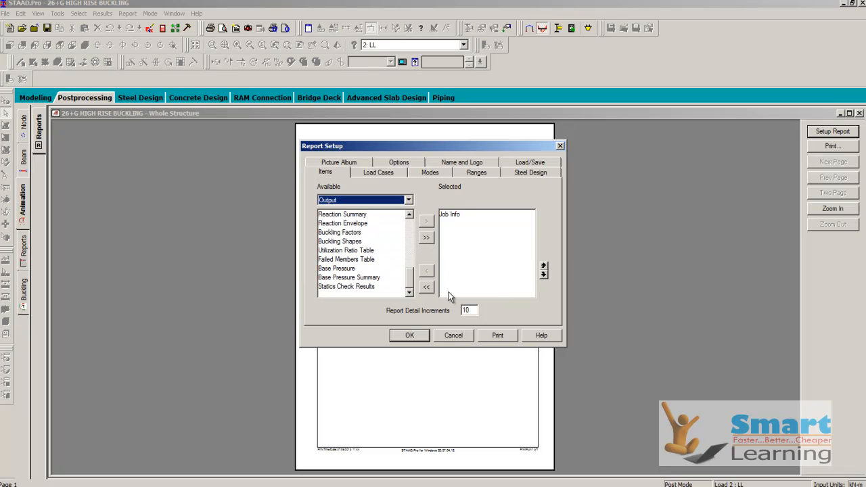
{"action": "left_click", "coordinate": [453, 337]}
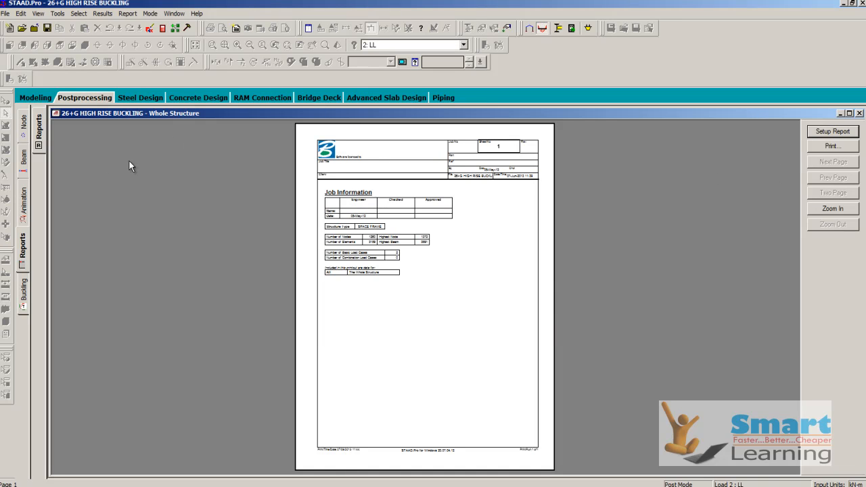
- Show the node displacements in an isometric view and return to the buckling factors and mode shape results
{"action": "left_click", "coordinate": [24, 139]}
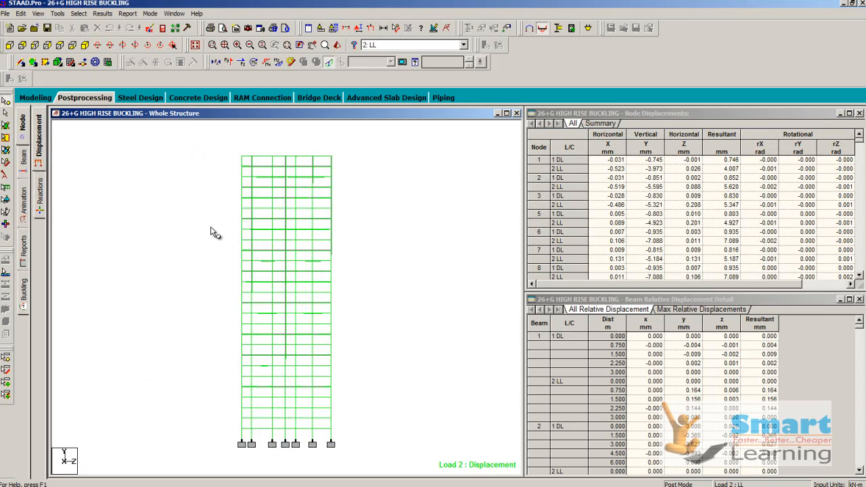
{"action": "left_click", "coordinate": [85, 45]}
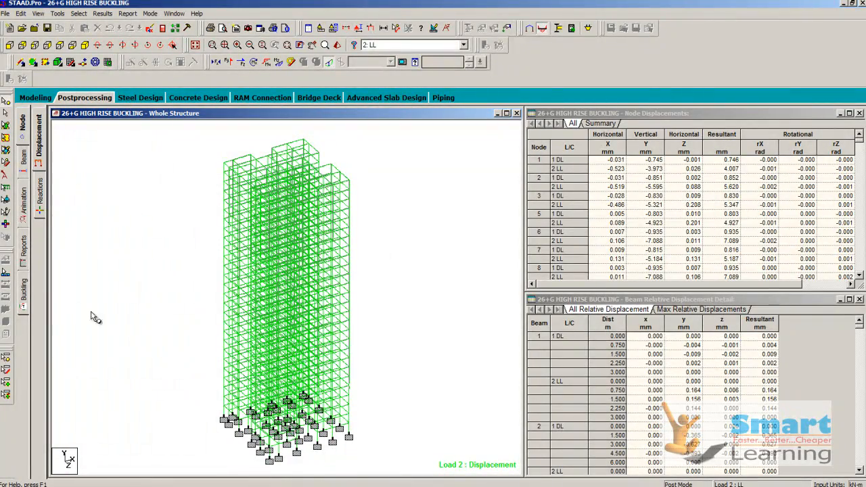
{"action": "left_click", "coordinate": [24, 290]}
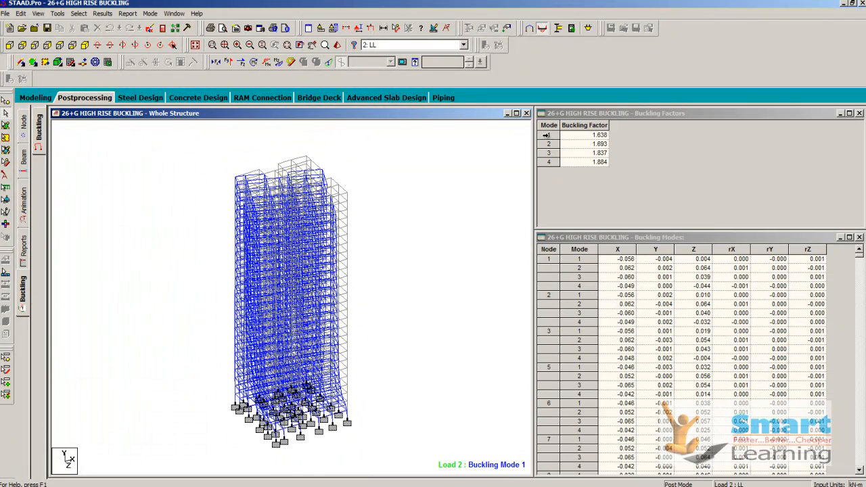